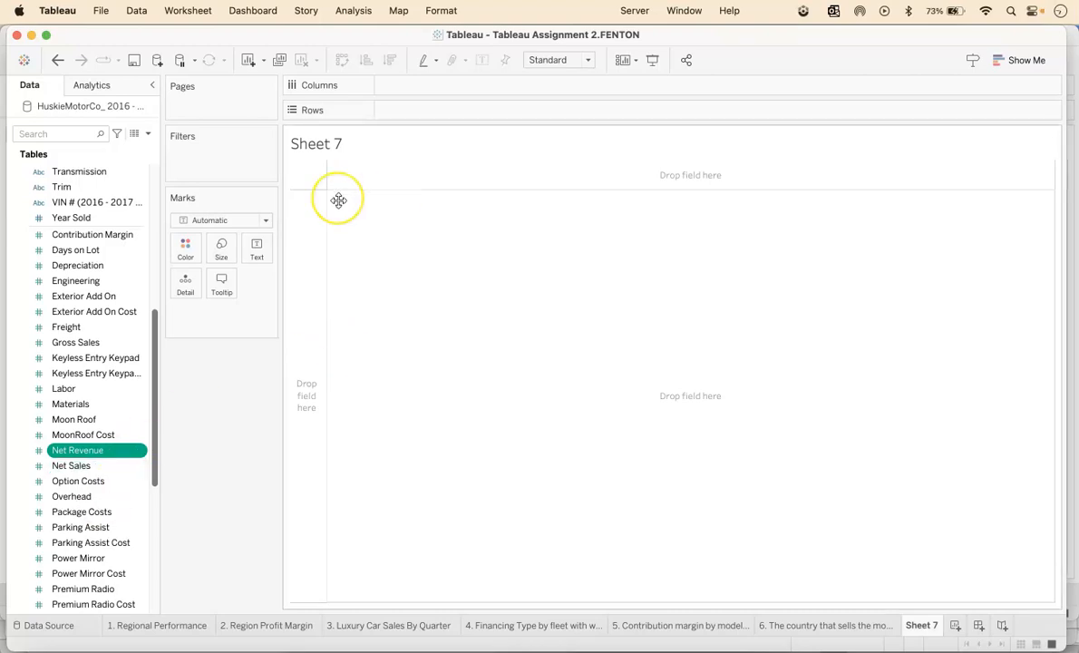
{"action": "left_click", "coordinate": [334, 192]}
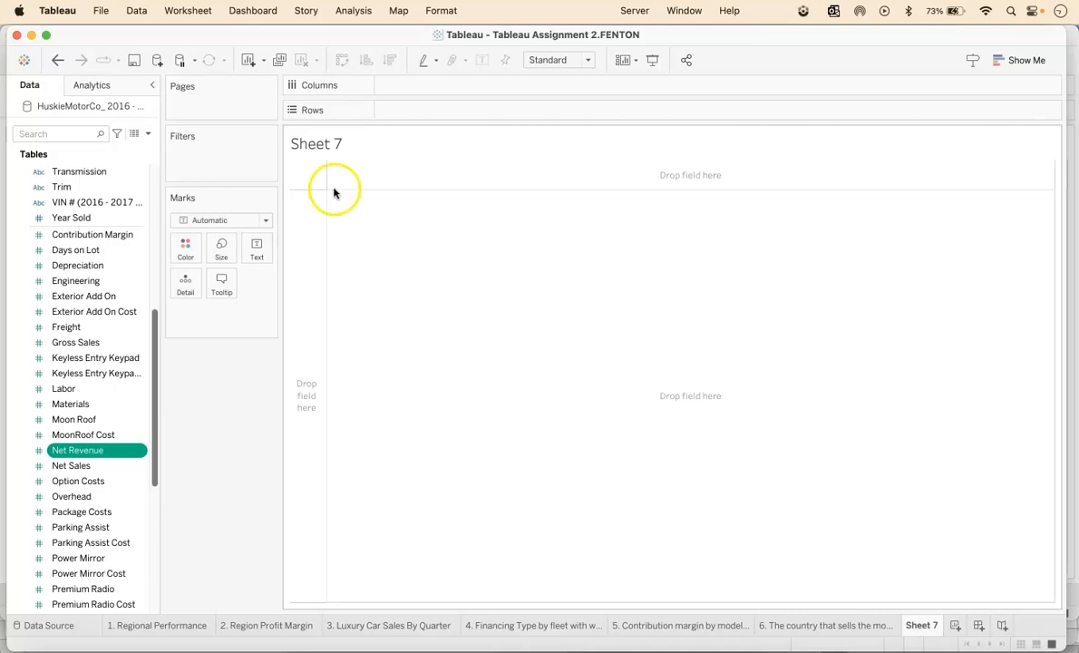
{"action": "left_click", "coordinate": [365, 14]}
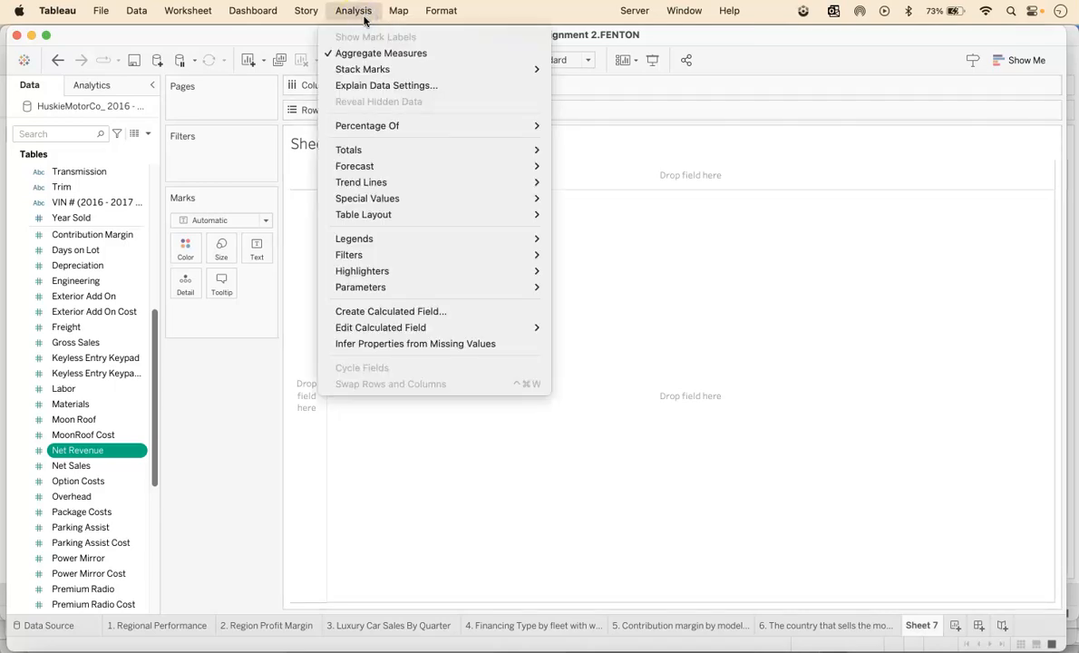
{"action": "left_click", "coordinate": [457, 312]}
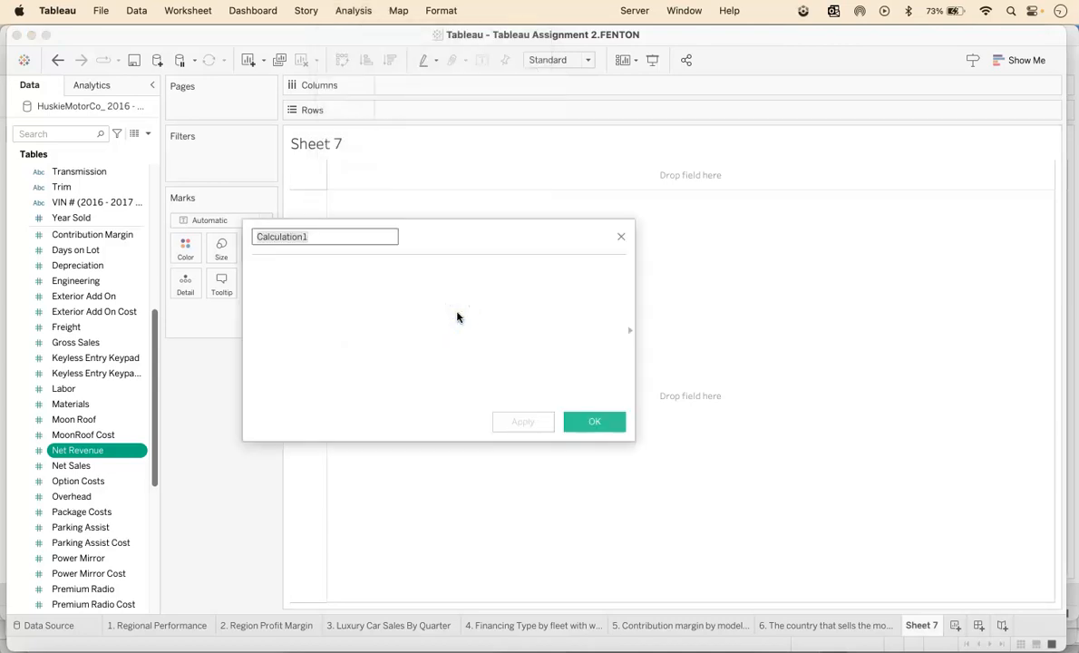
{"action": "left_click", "coordinate": [621, 236]}
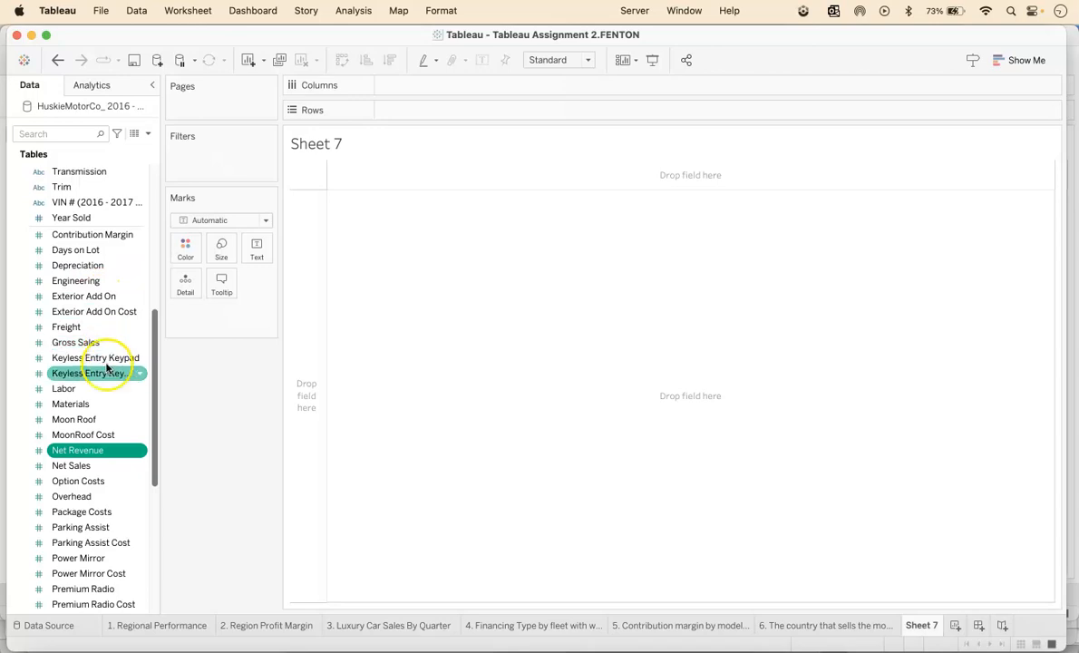
- Start a new calculated field based on the Net Revenue measure
{"action": "left_click", "coordinate": [139, 452]}
{"action": "mouse_move", "coordinate": [180, 271]}
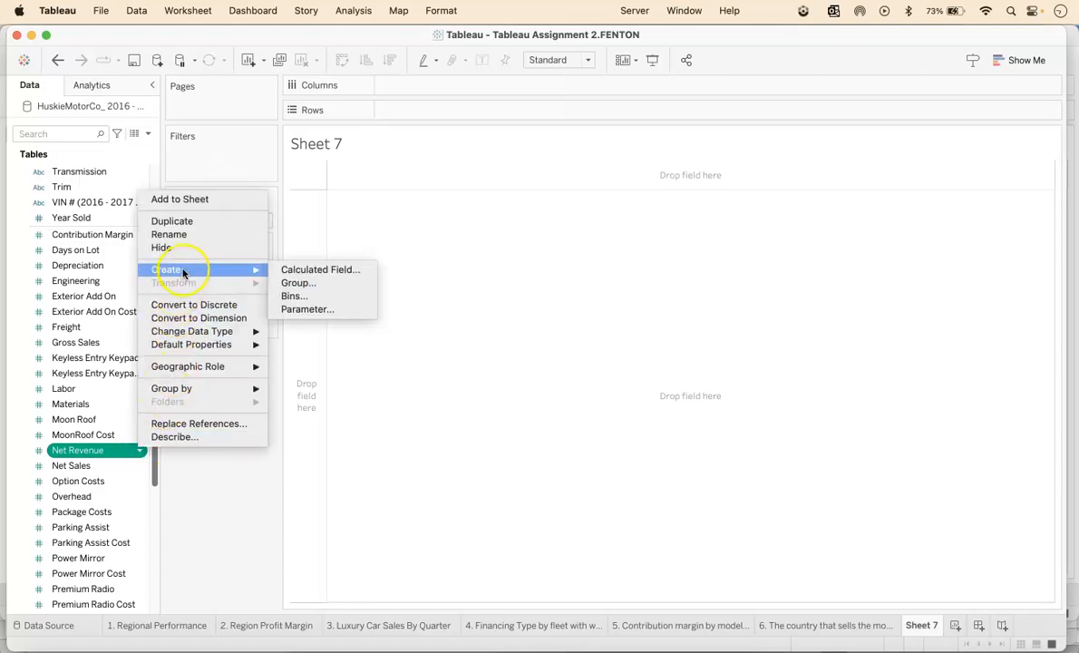
{"action": "left_click", "coordinate": [355, 269]}
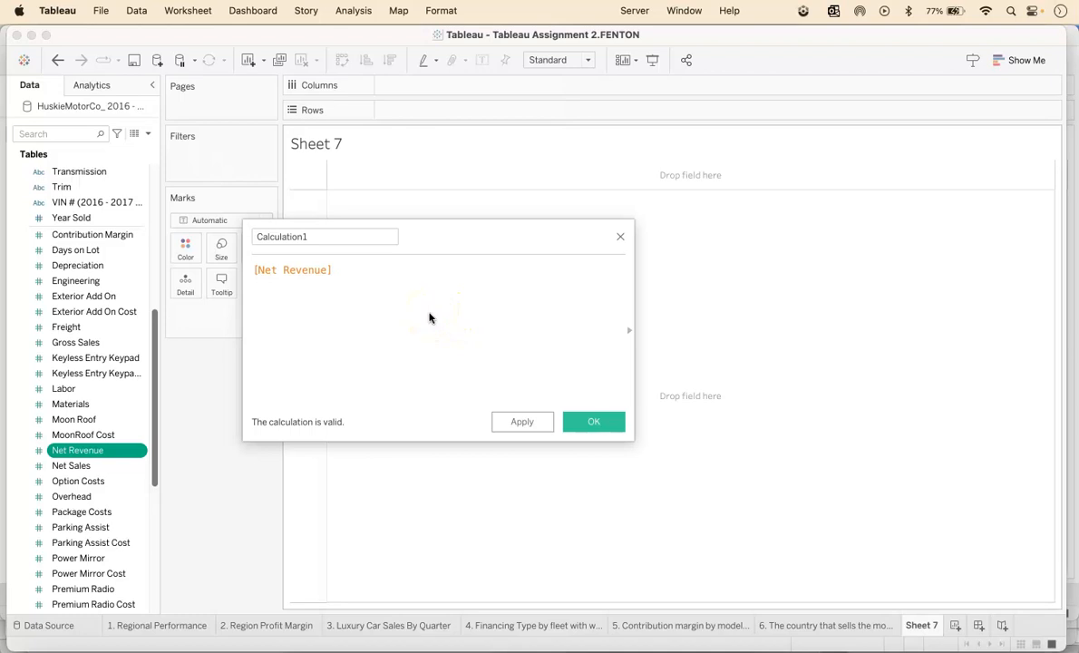
{"action": "left_click", "coordinate": [255, 272]}
{"action": "type", "text": "="}
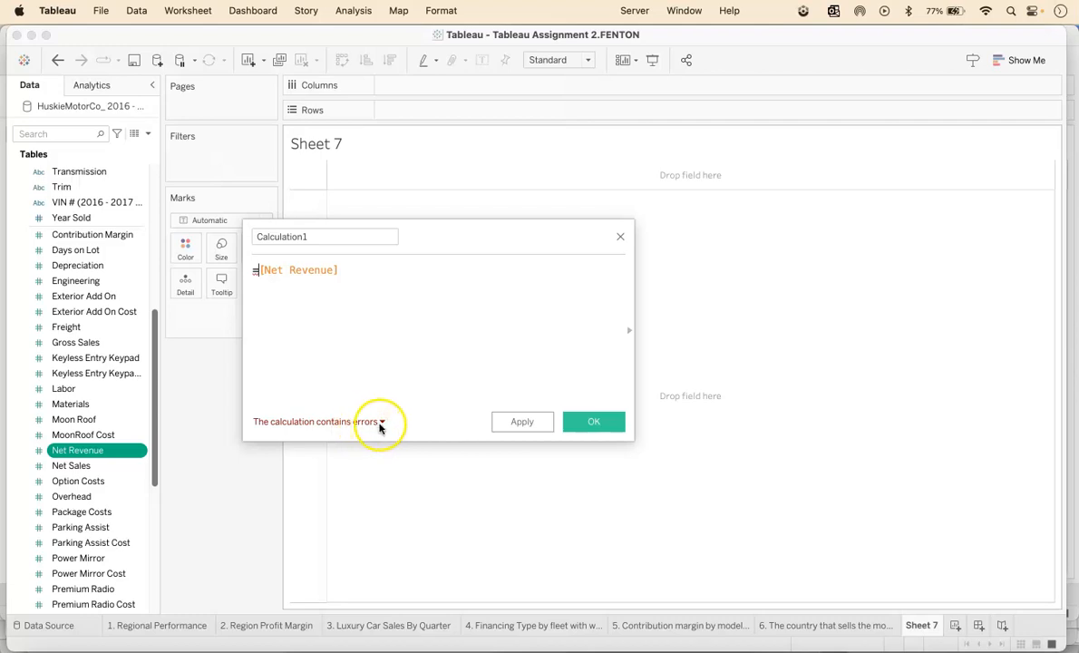
{"action": "left_click", "coordinate": [379, 388]}
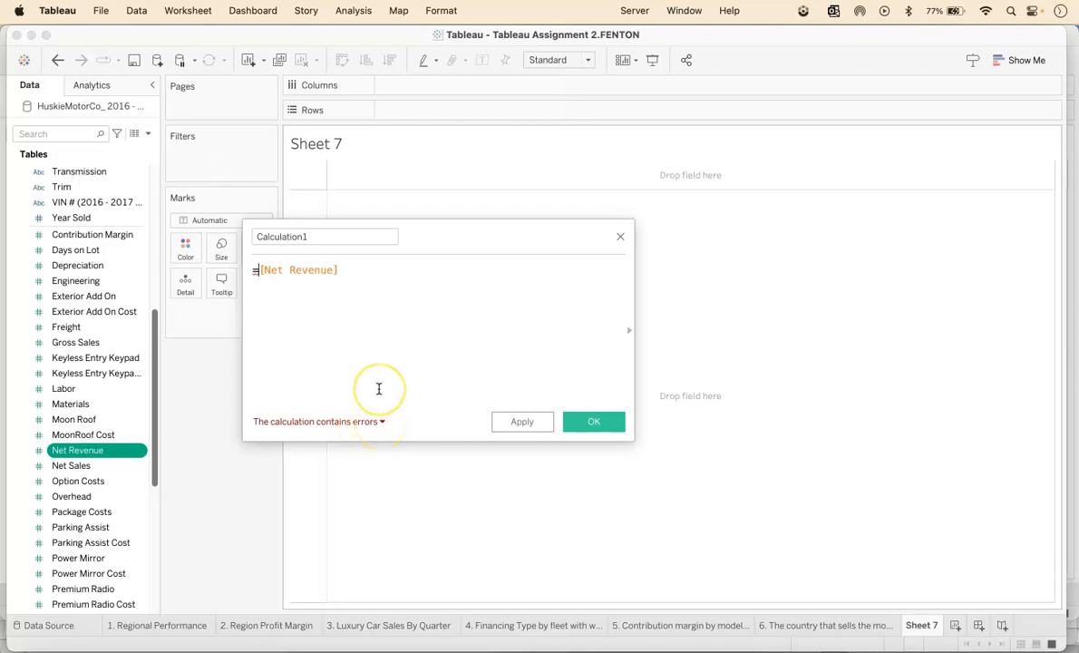
{"action": "key", "text": "BackSpace"}
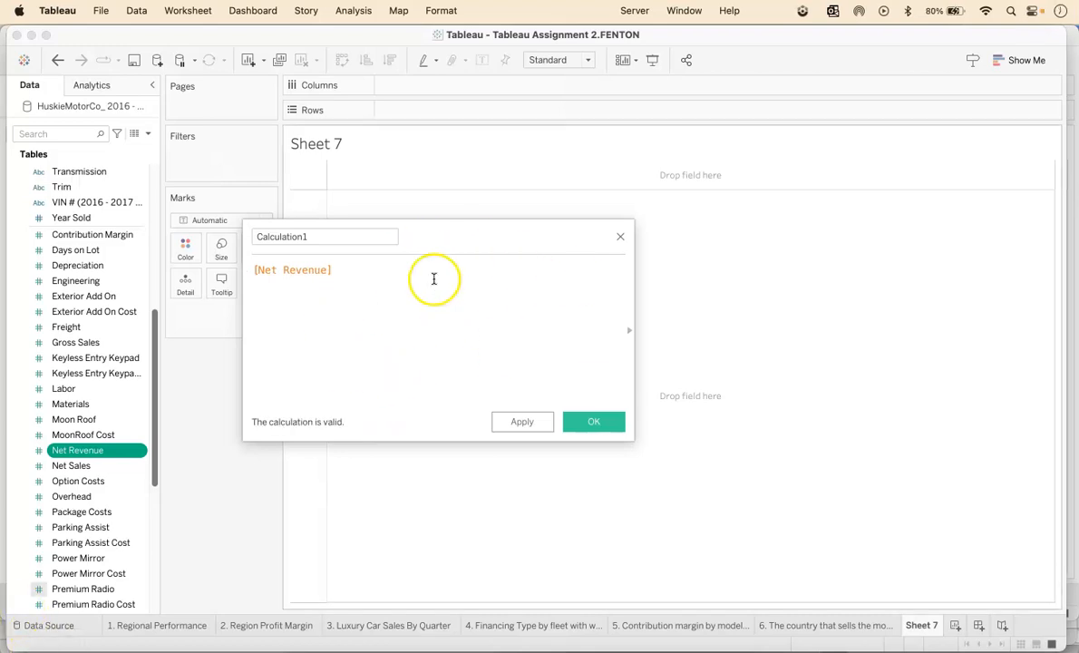
- Name the calculated field "Profit Margin*" and subtract the sum of Total Fixed Cost and Total Variable Cost from Net Revenue in its formula
{"action": "left_click", "coordinate": [324, 243]}
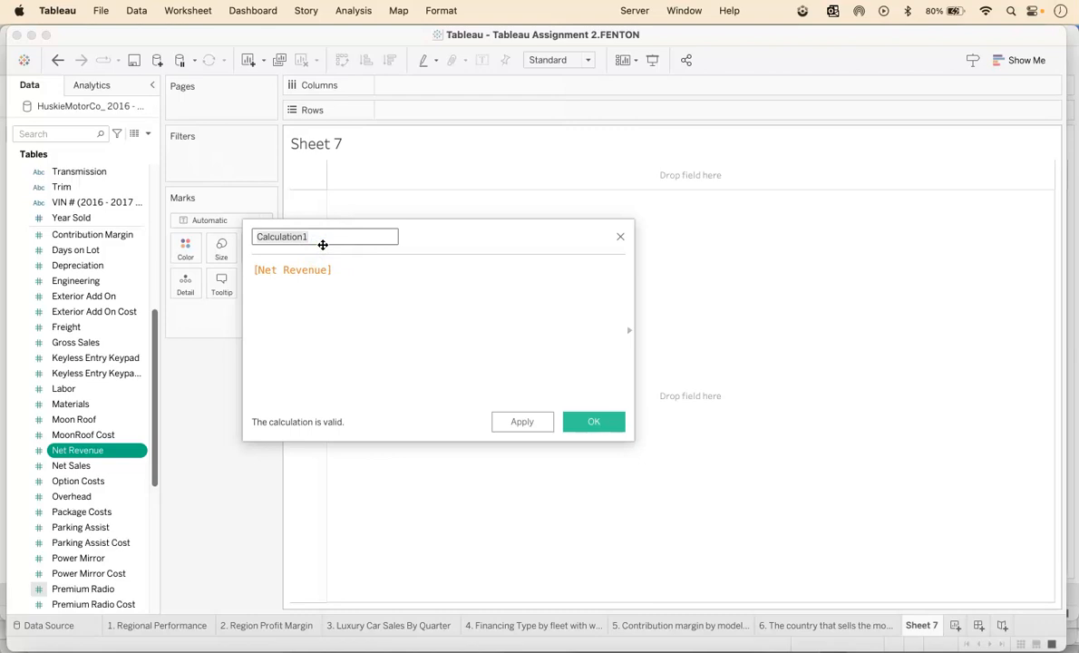
{"action": "type", "text": "Profit Margin"}
{"action": "left_click", "coordinate": [373, 261]}
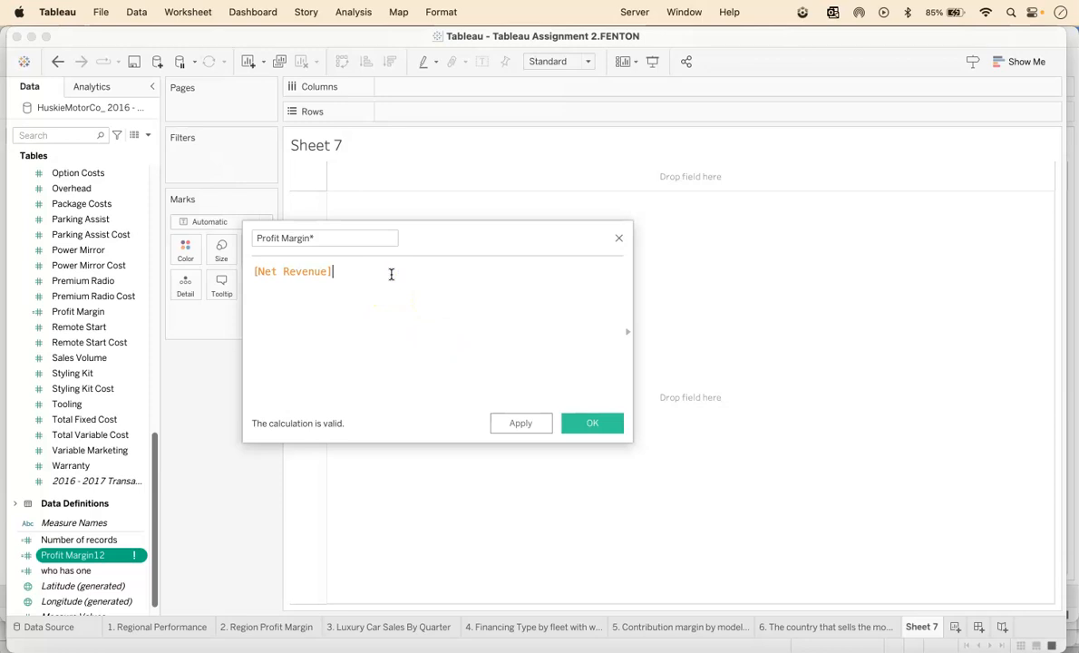
{"action": "type", "text": "-(tot"}
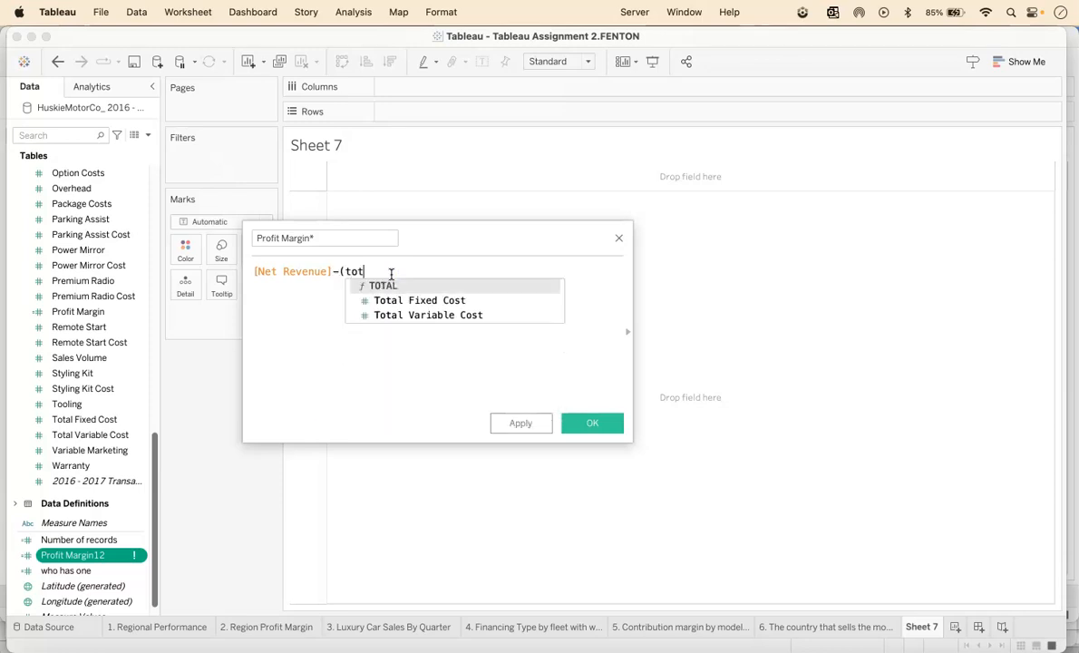
{"action": "double_click", "coordinate": [422, 297]}
{"action": "type", "text": "+to"}
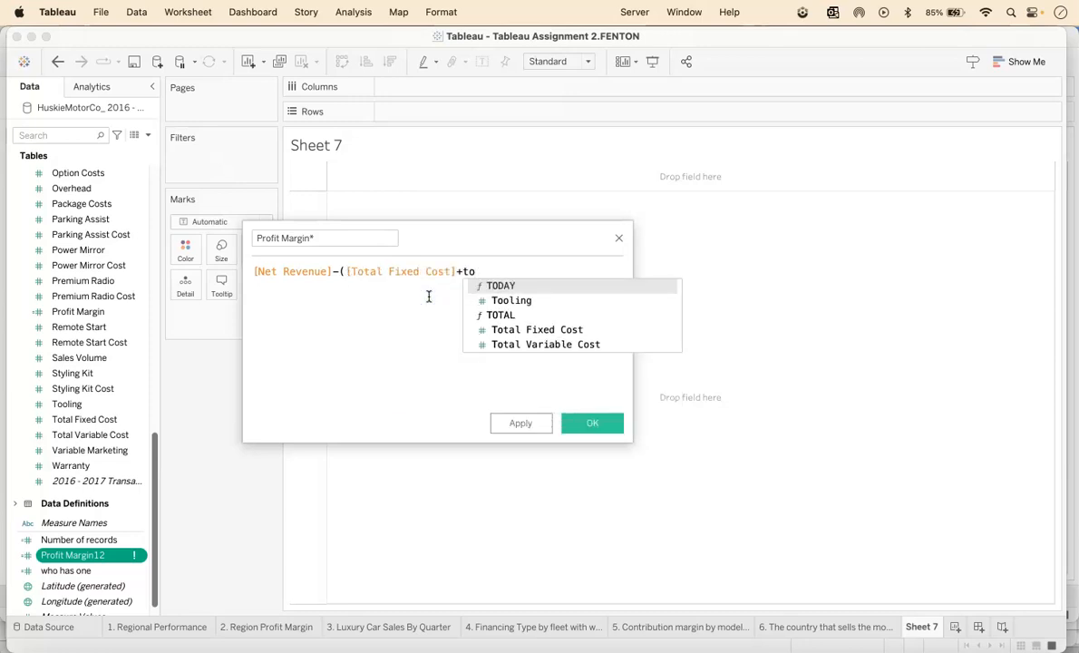
{"action": "double_click", "coordinate": [535, 344]}
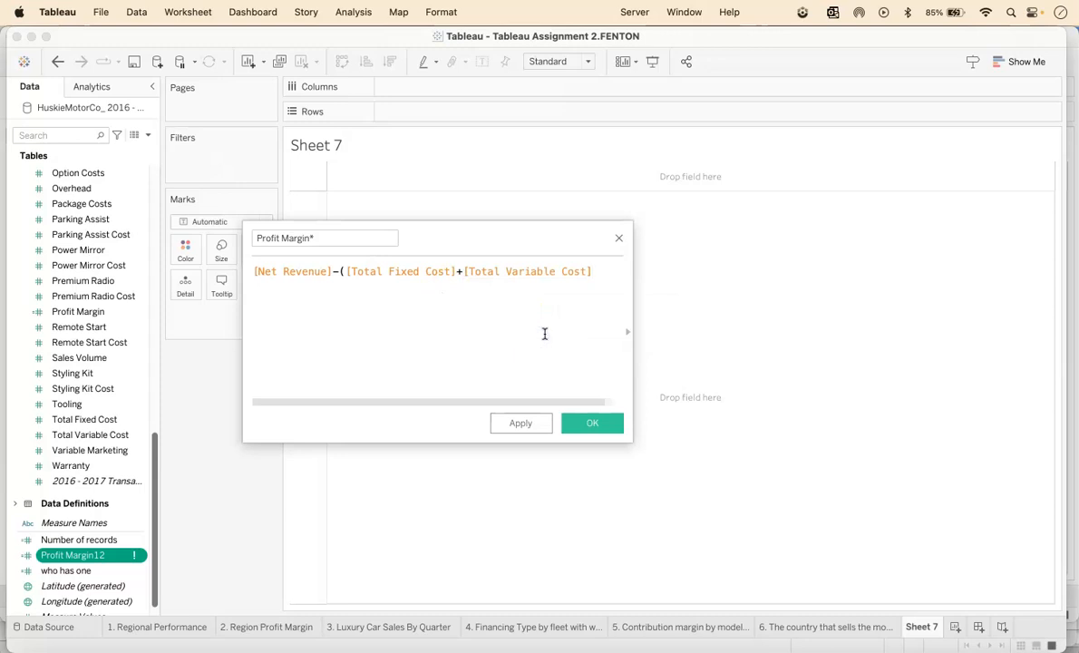
{"action": "type", "text": ")"}
- Enclose the whole difference in parentheses, divide it by Net Revenue, and save the calculated field
{"action": "left_click", "coordinate": [254, 271]}
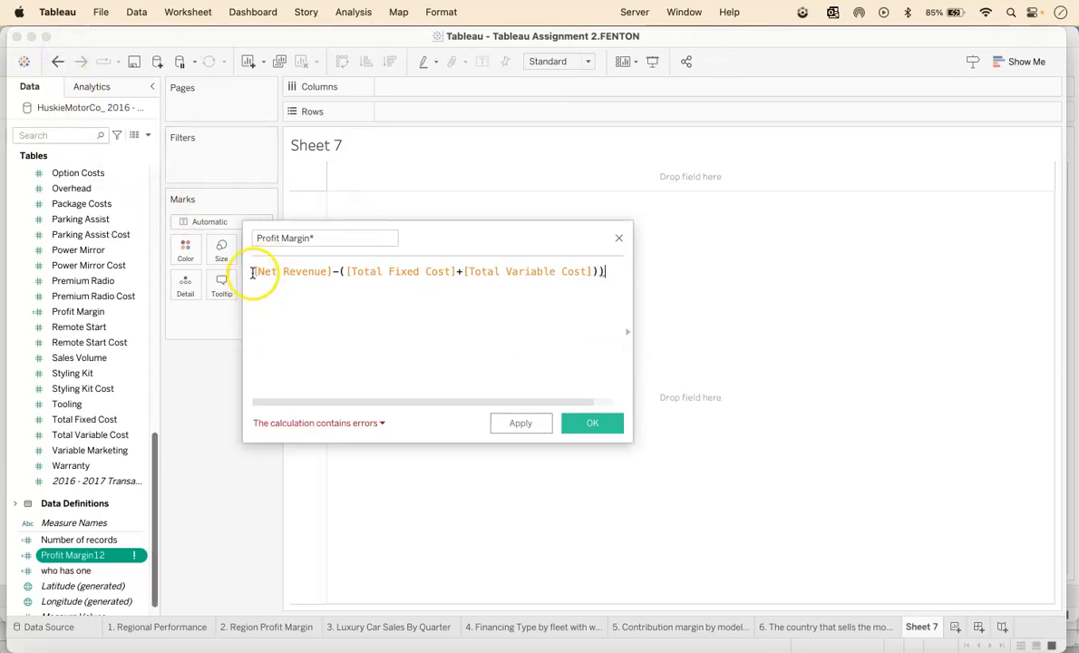
{"action": "type", "text": "("}
{"action": "left_click", "coordinate": [611, 272]}
{"action": "type", "text": "/"}
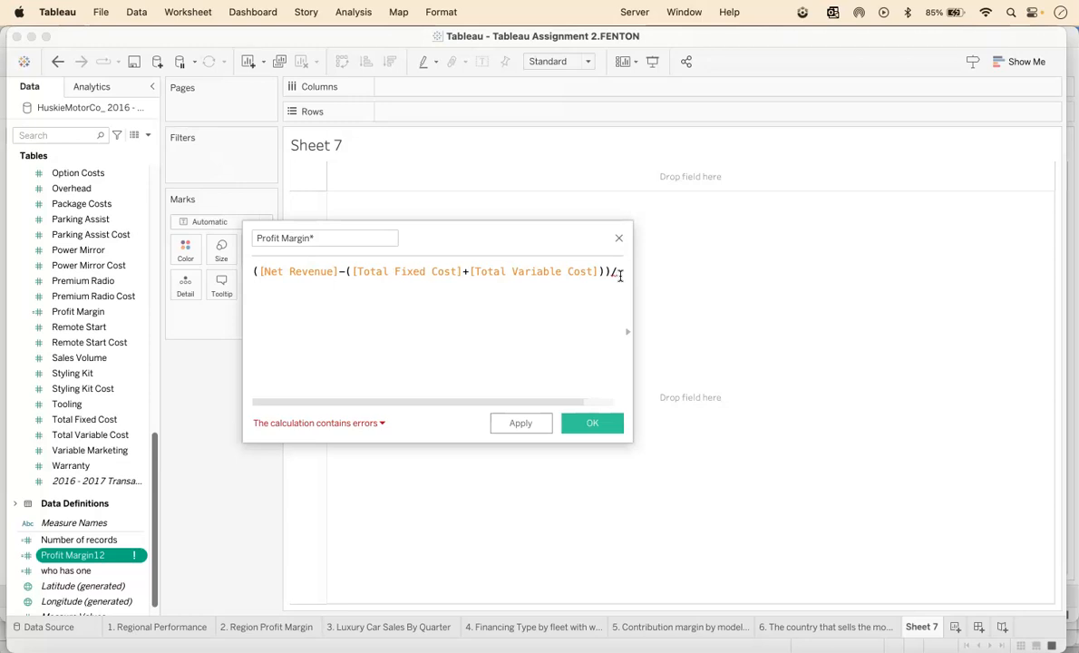
{"action": "type", "text": "[net"}
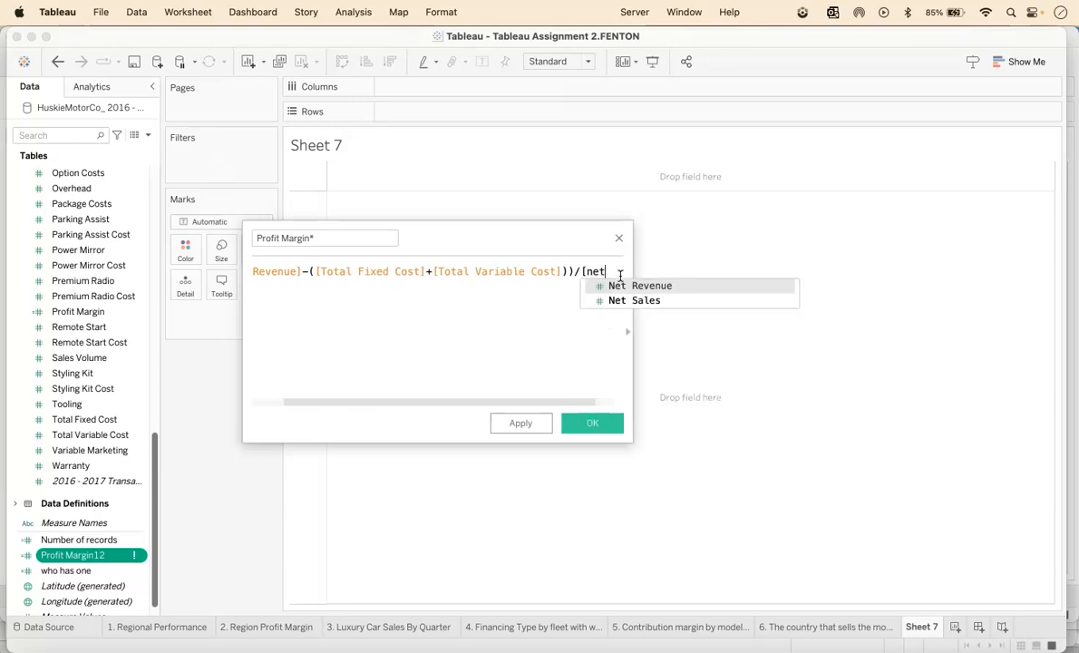
{"action": "left_click", "coordinate": [638, 287]}
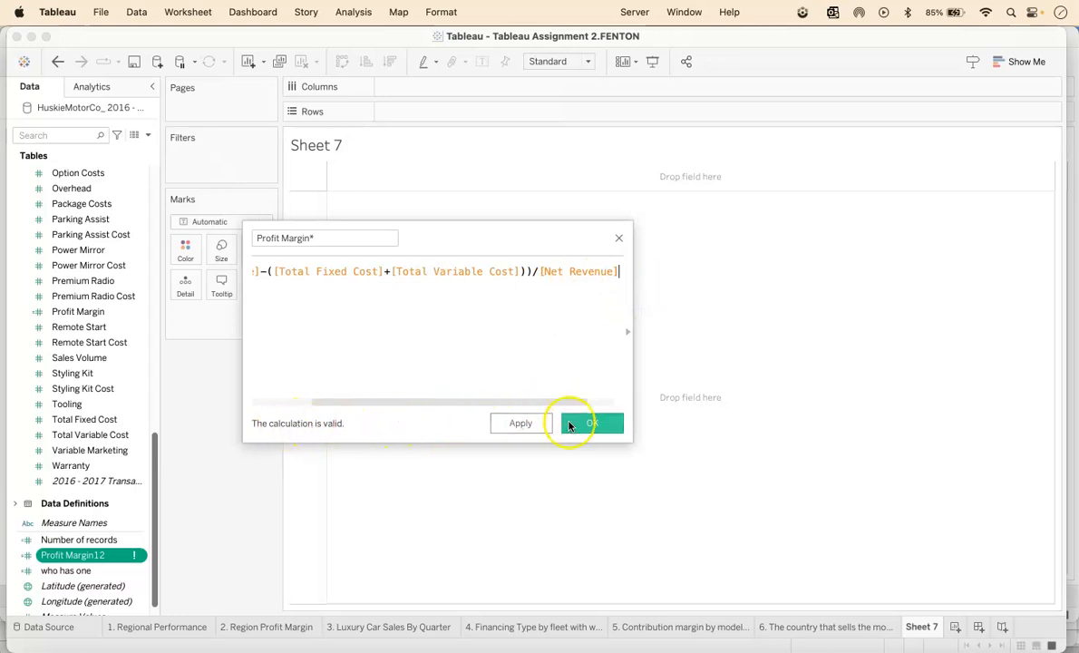
{"action": "left_click", "coordinate": [524, 424]}
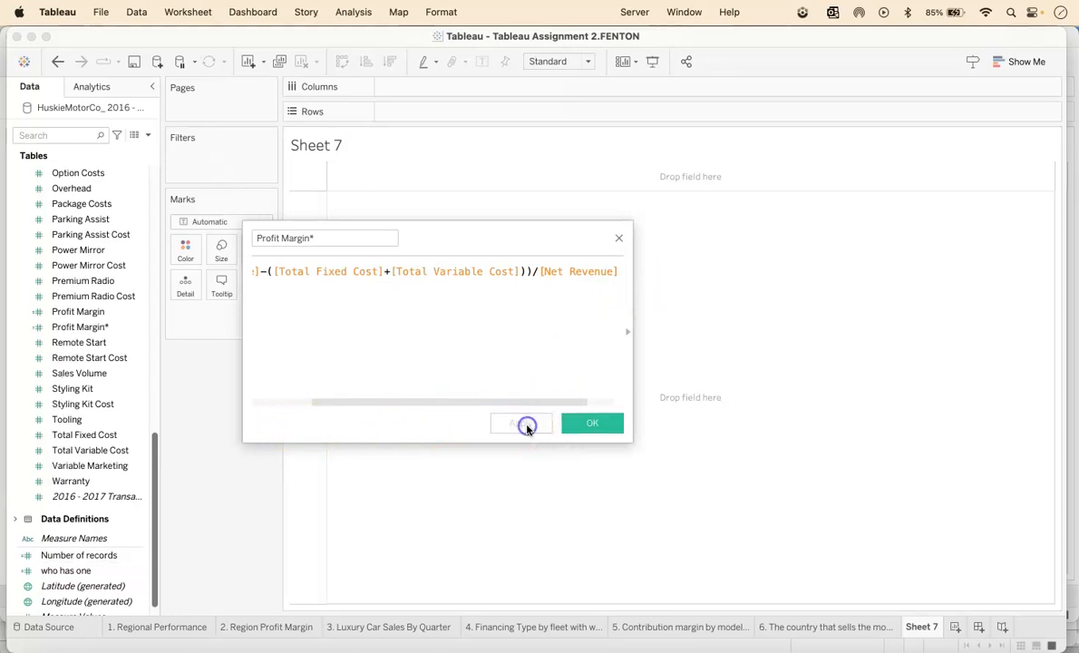
{"action": "left_click", "coordinate": [595, 423]}
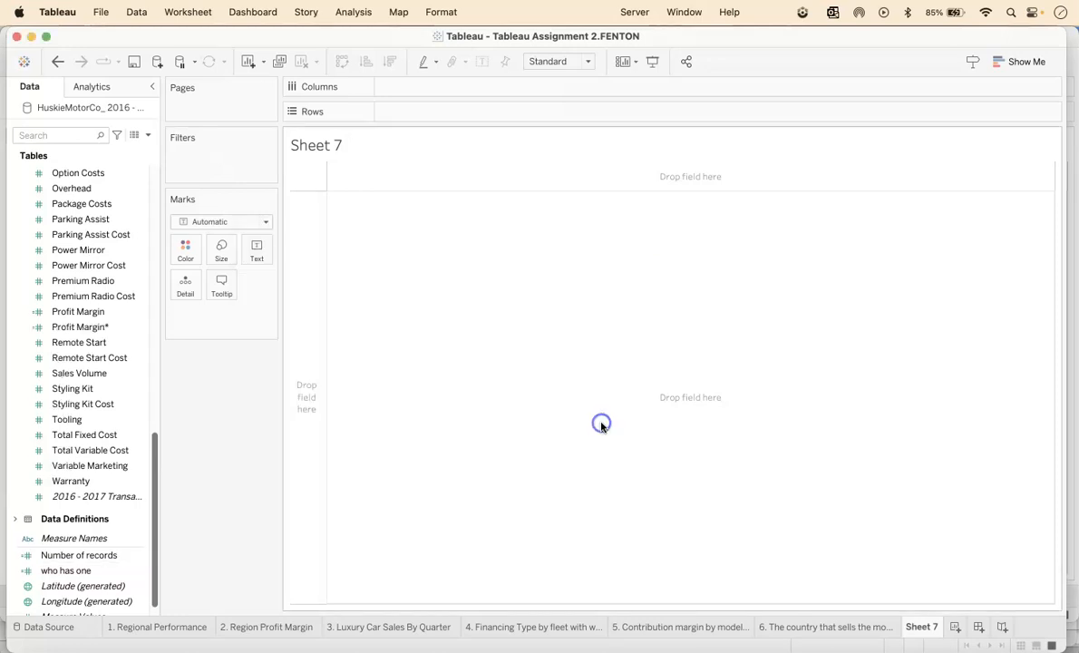
- Switch to the MHR workbook and view the Q12 Data table in its data source, returning to Sheet 4
{"action": "scroll", "coordinate": [91, 522], "scroll_direction": "down", "scroll_amount": 1}
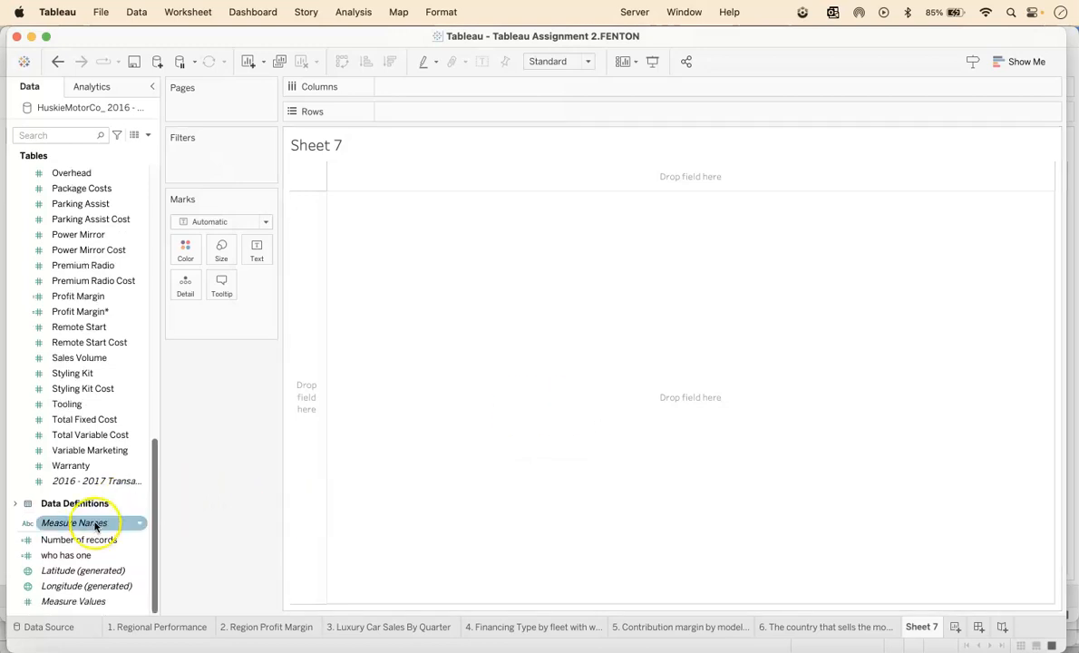
{"action": "scroll", "coordinate": [97, 523], "scroll_direction": "up", "scroll_amount": 5}
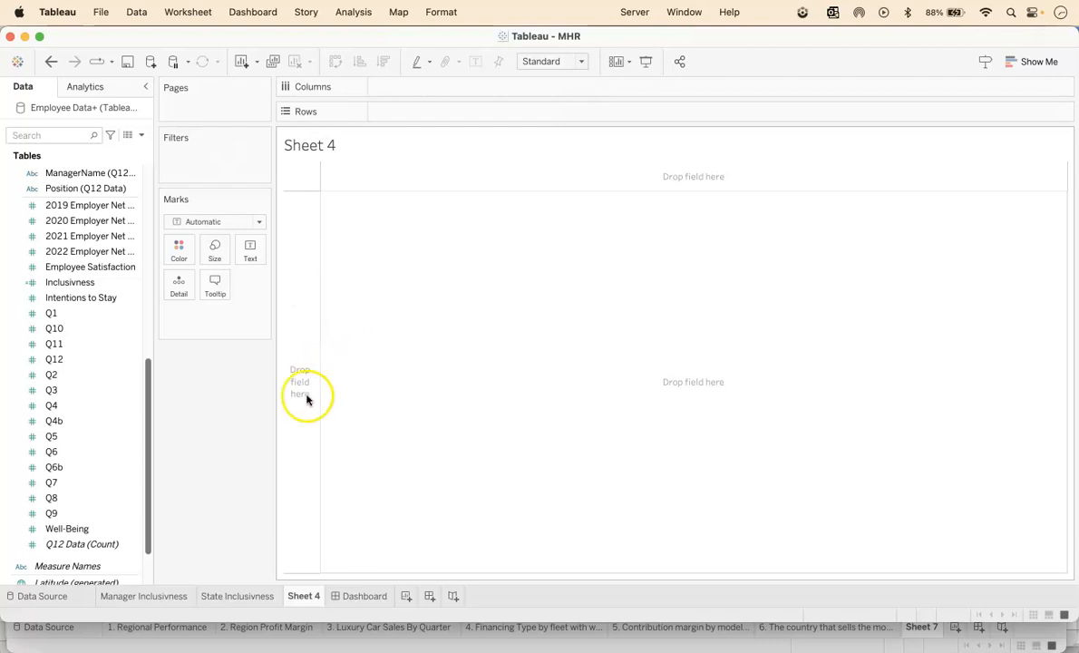
{"action": "left_click", "coordinate": [91, 596]}
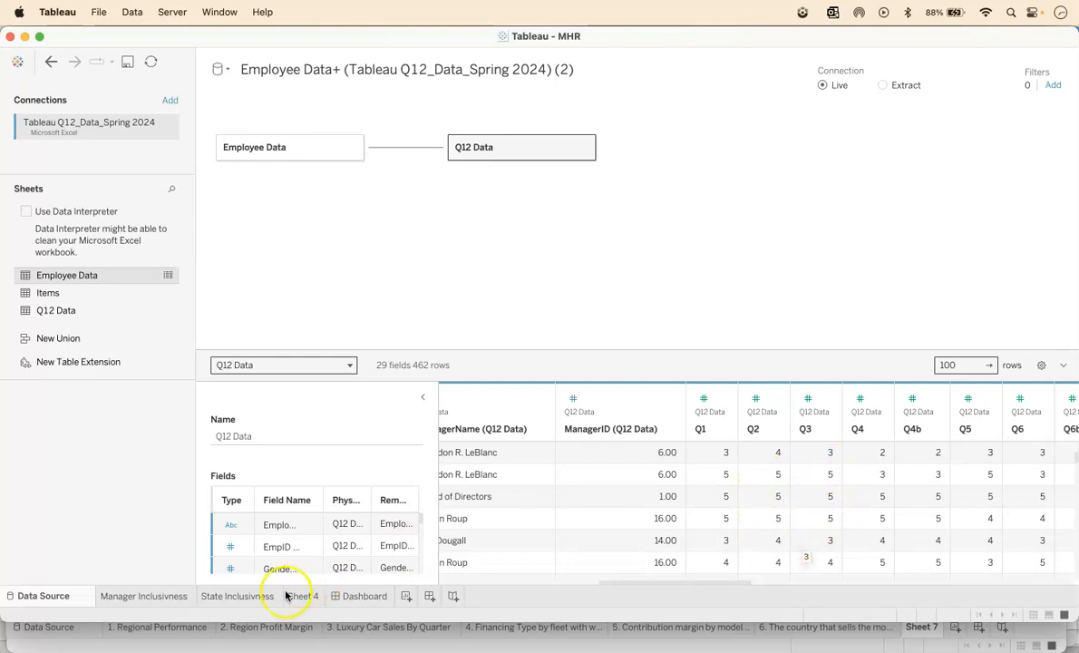
{"action": "left_click", "coordinate": [307, 602]}
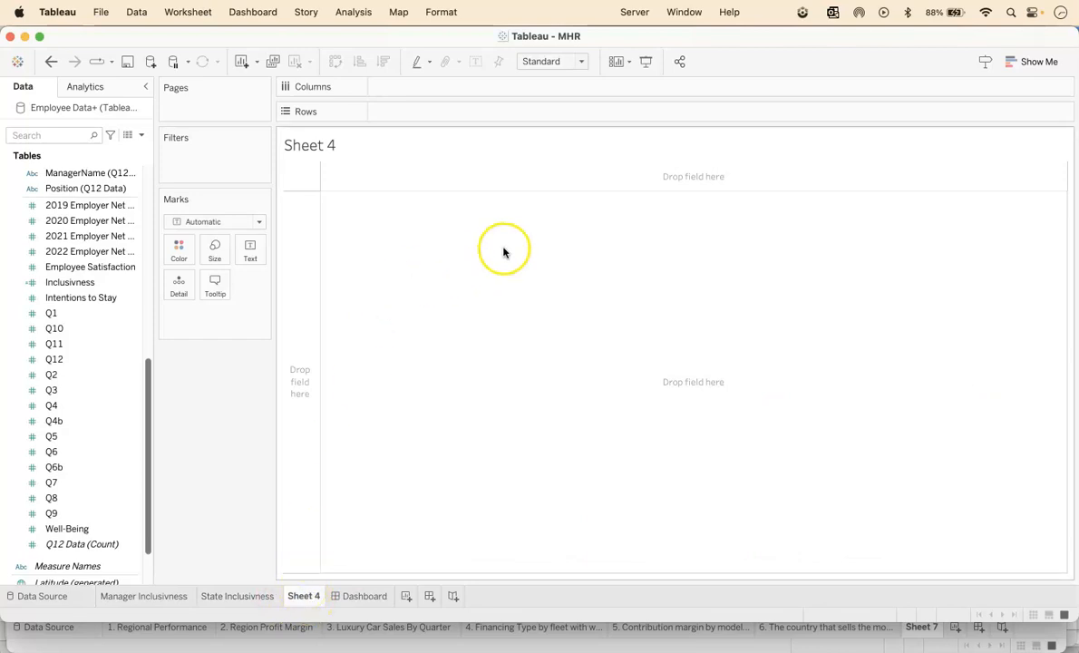
- Create a new calculated field named "Average Inclusivness" in the MHR workbook
{"action": "left_click", "coordinate": [350, 12]}
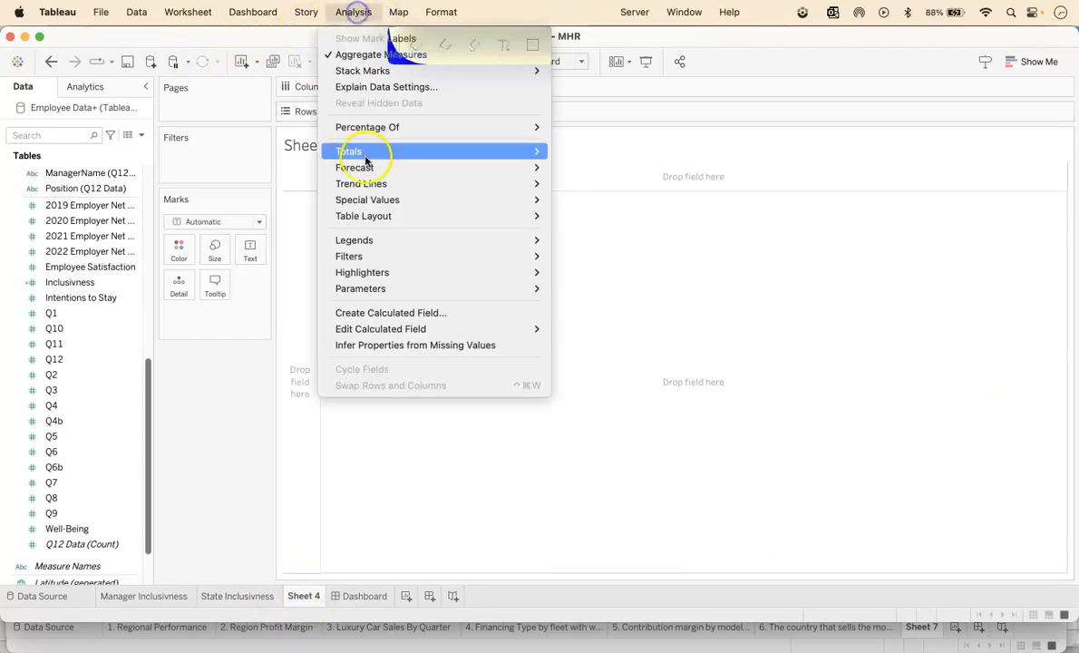
{"action": "left_click", "coordinate": [396, 313]}
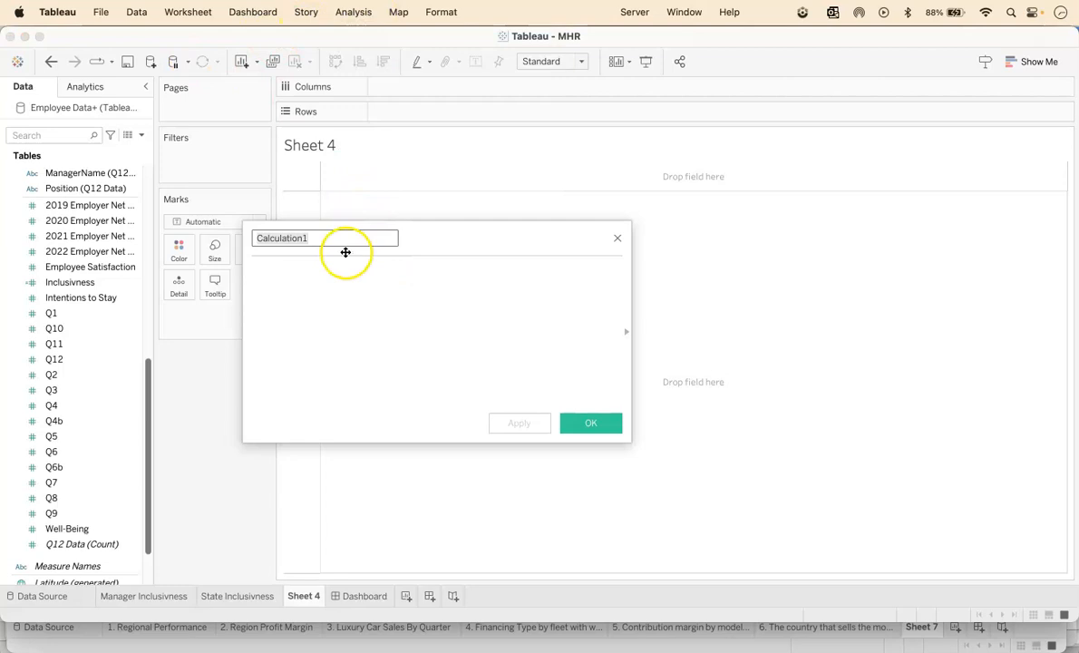
{"action": "type", "text": "Average Inclusivness"}
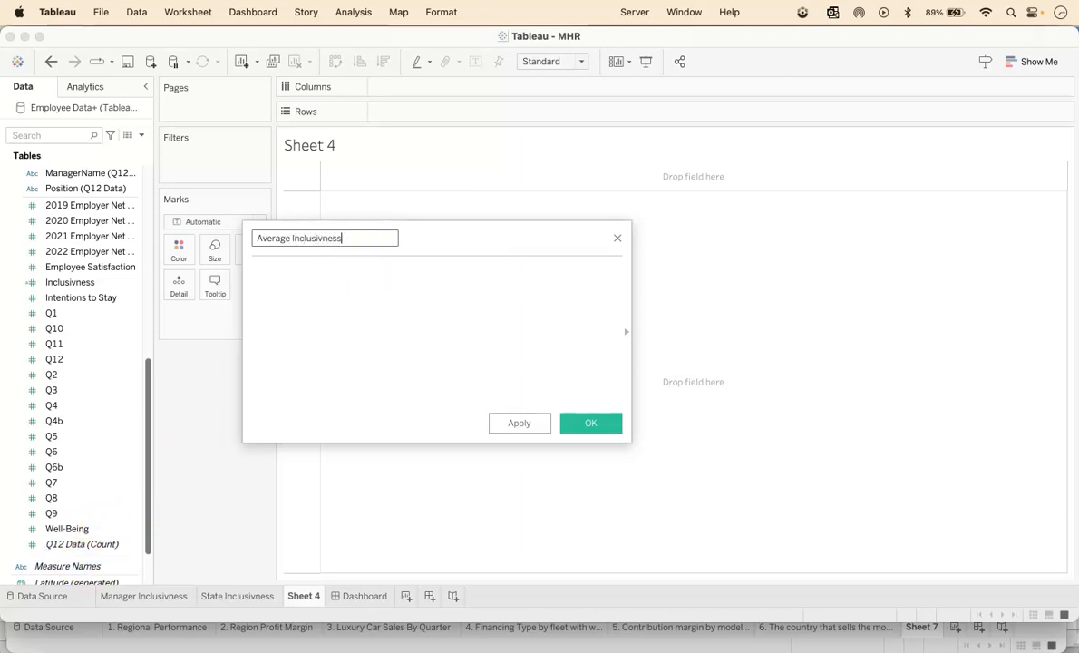
{"action": "left_click", "coordinate": [320, 294]}
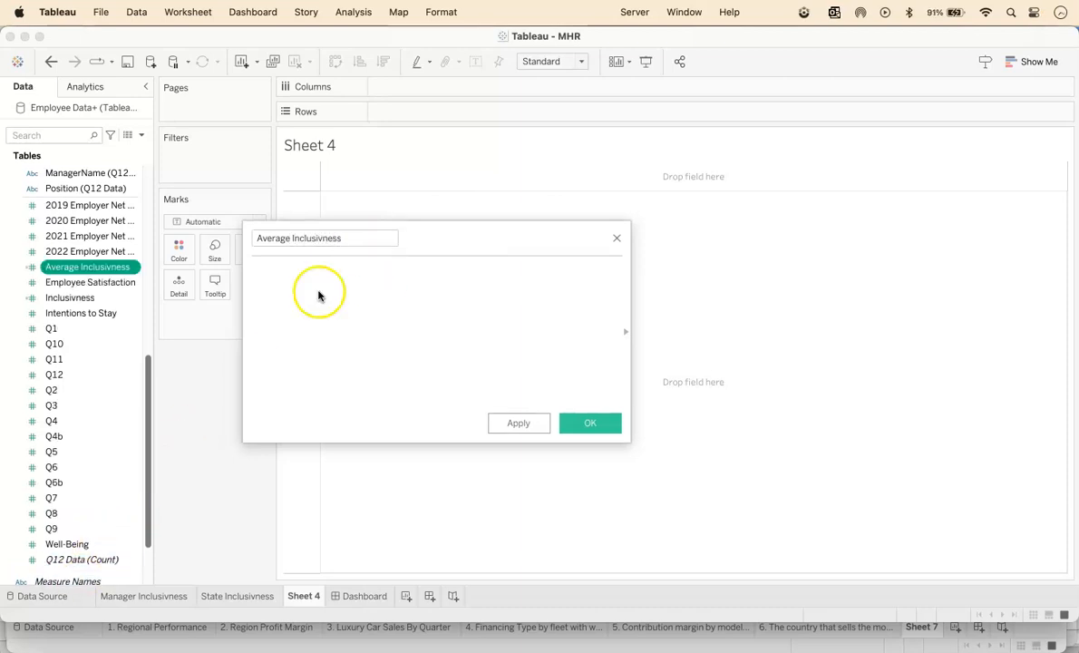
- Enter the sum [Q5]+[Q7]+[Q10]+[Q12] as the formula of the Average Inclusivness field
{"action": "left_click", "coordinate": [340, 294]}
{"action": "type", "text": "Q"}
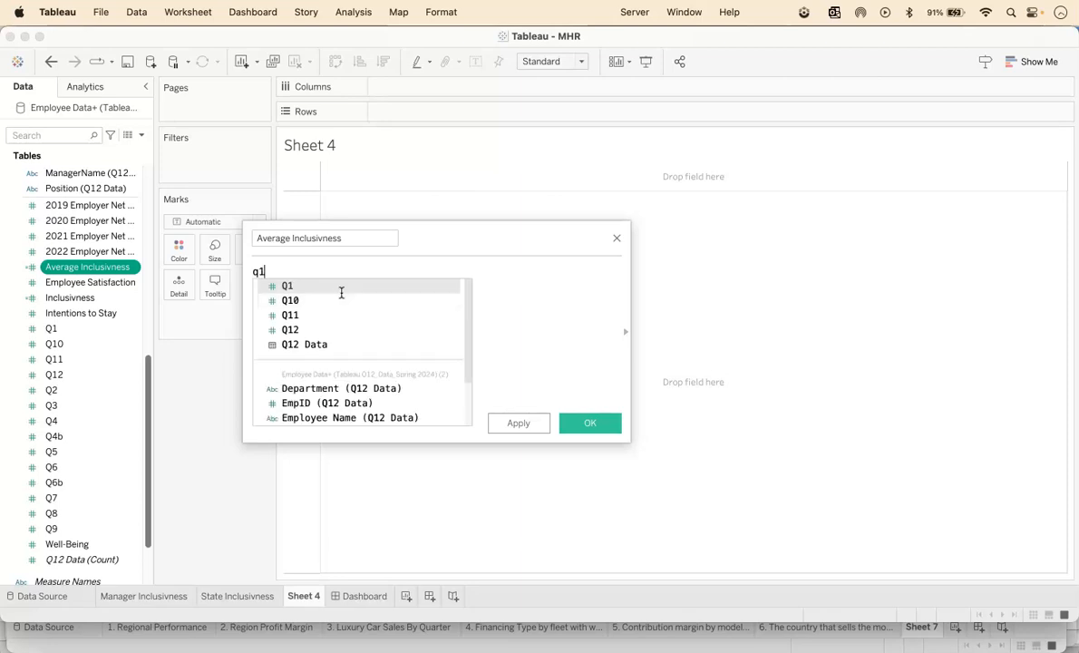
{"action": "type", "text": "5"}
{"action": "key", "text": "Return"}
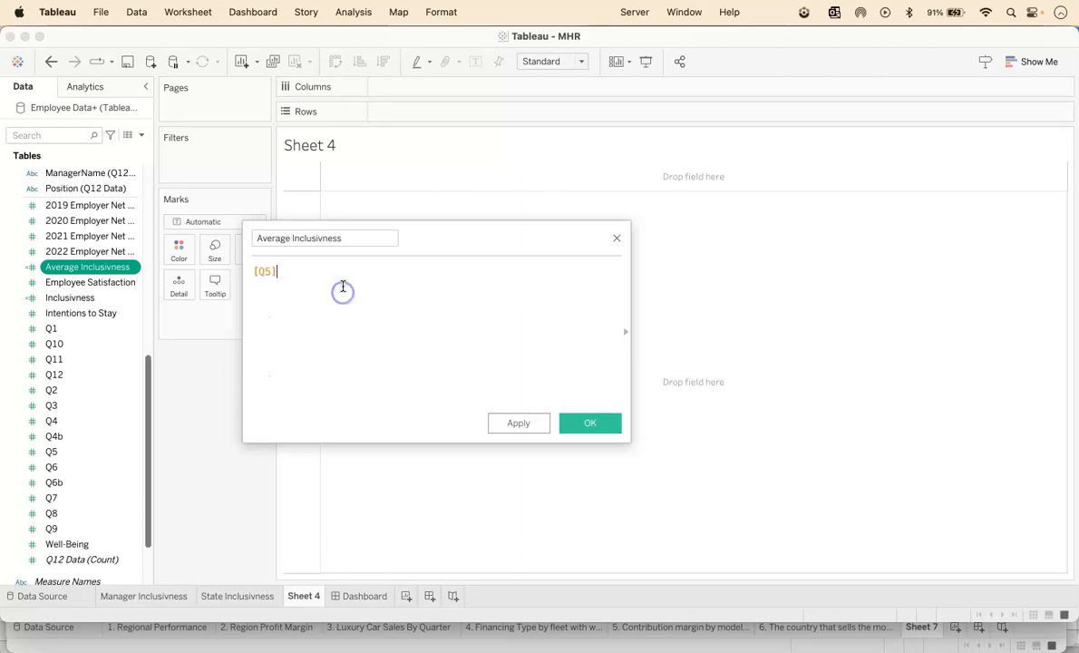
{"action": "type", "text": "+q7"}
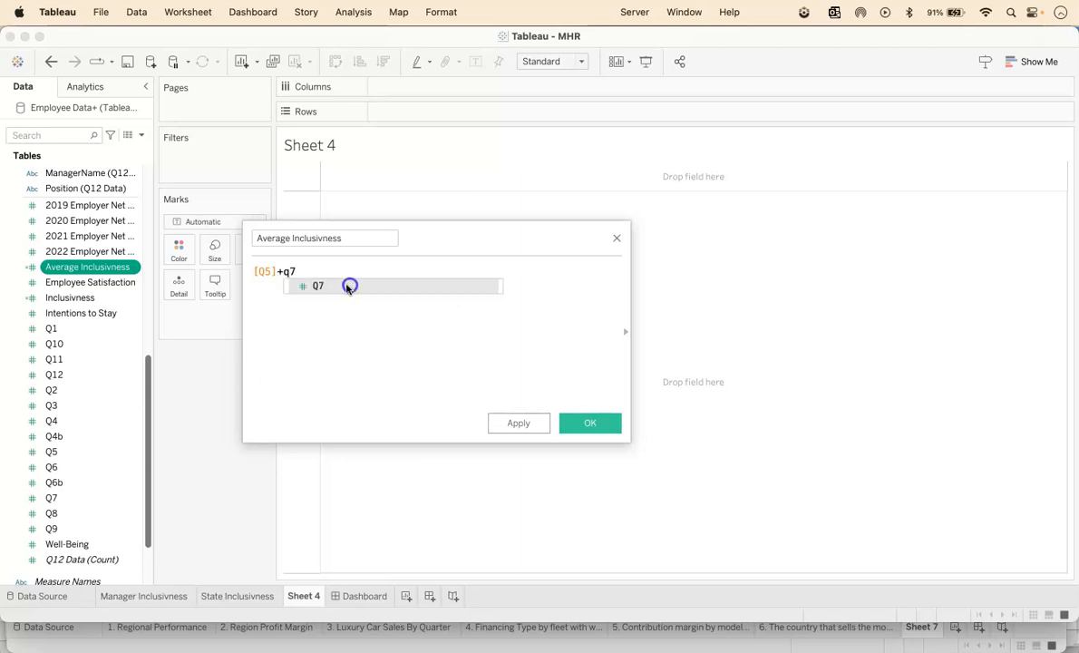
{"action": "left_click", "coordinate": [350, 286]}
{"action": "type", "text": "+q10"}
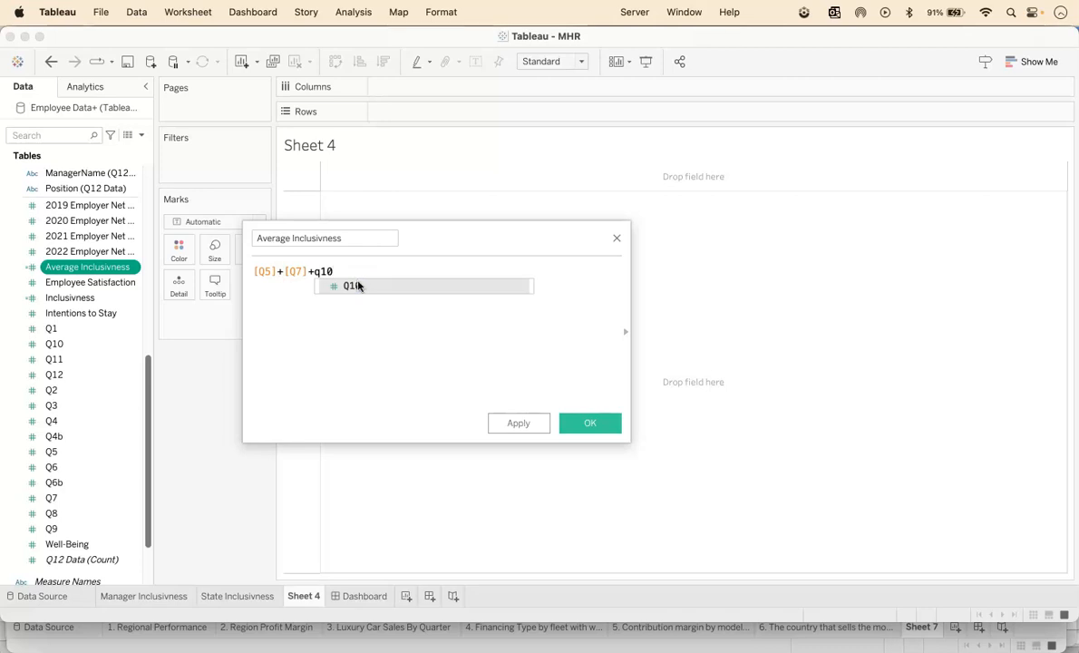
{"action": "left_click", "coordinate": [357, 286]}
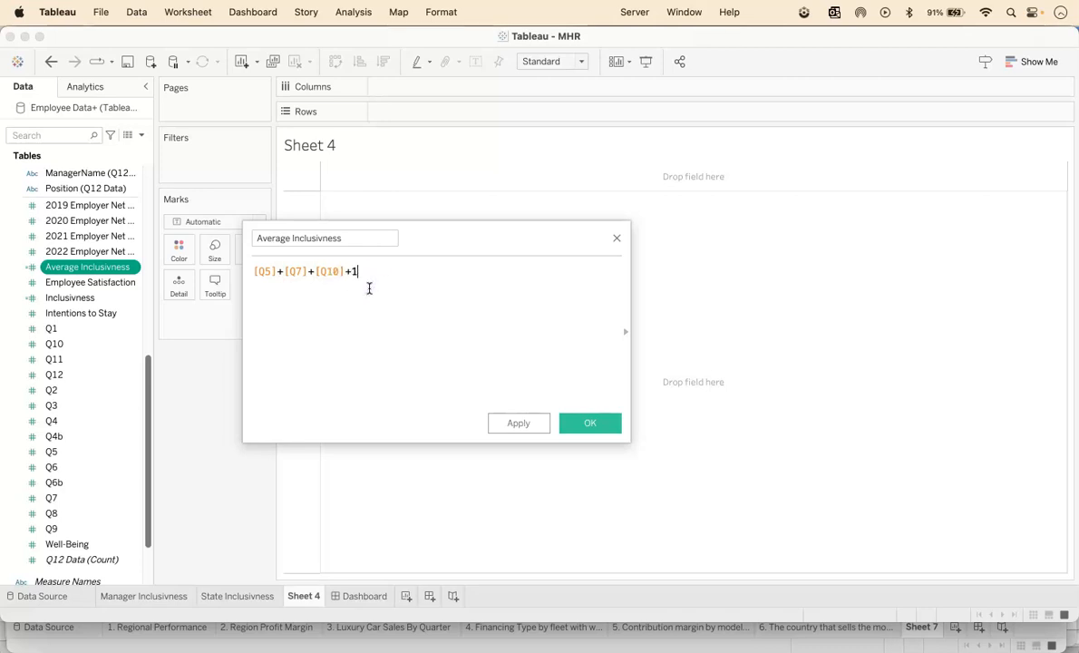
{"action": "type", "text": "+q12"}
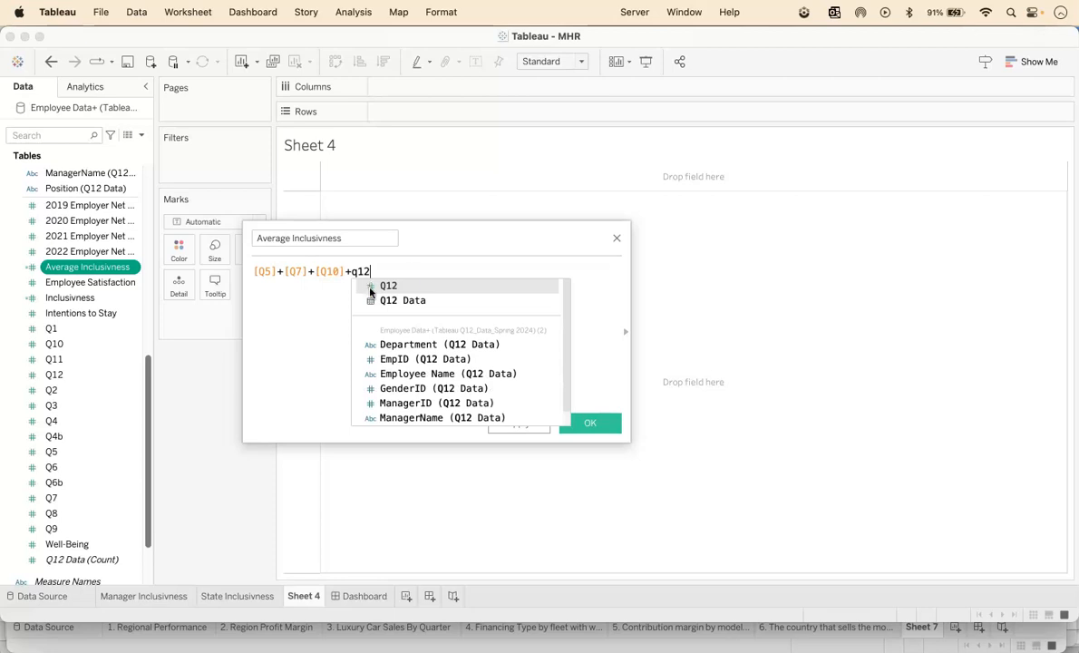
{"action": "left_click", "coordinate": [369, 287]}
- Enclose the sum of the four questions in parentheses, divide it by 4, and save the Average Inclusivness calculated field
{"action": "type", "text": ")"}
{"action": "left_click", "coordinate": [254, 271]}
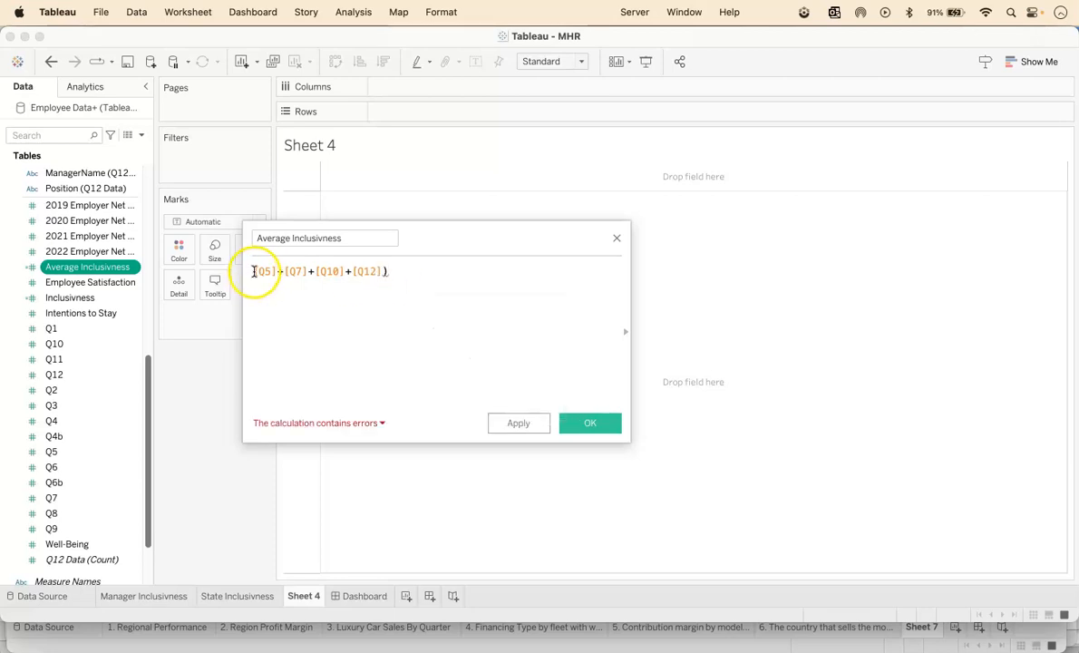
{"action": "type", "text": "("}
{"action": "left_click", "coordinate": [450, 272]}
{"action": "type", "text": "/4"}
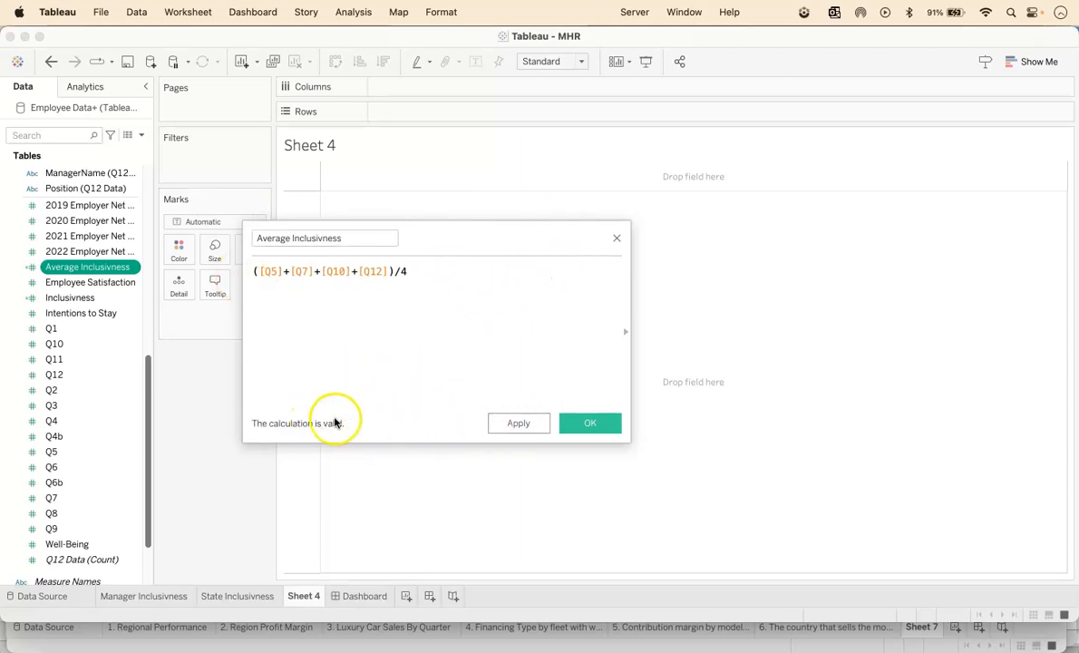
{"action": "left_click", "coordinate": [533, 426]}
{"action": "left_click", "coordinate": [591, 425]}
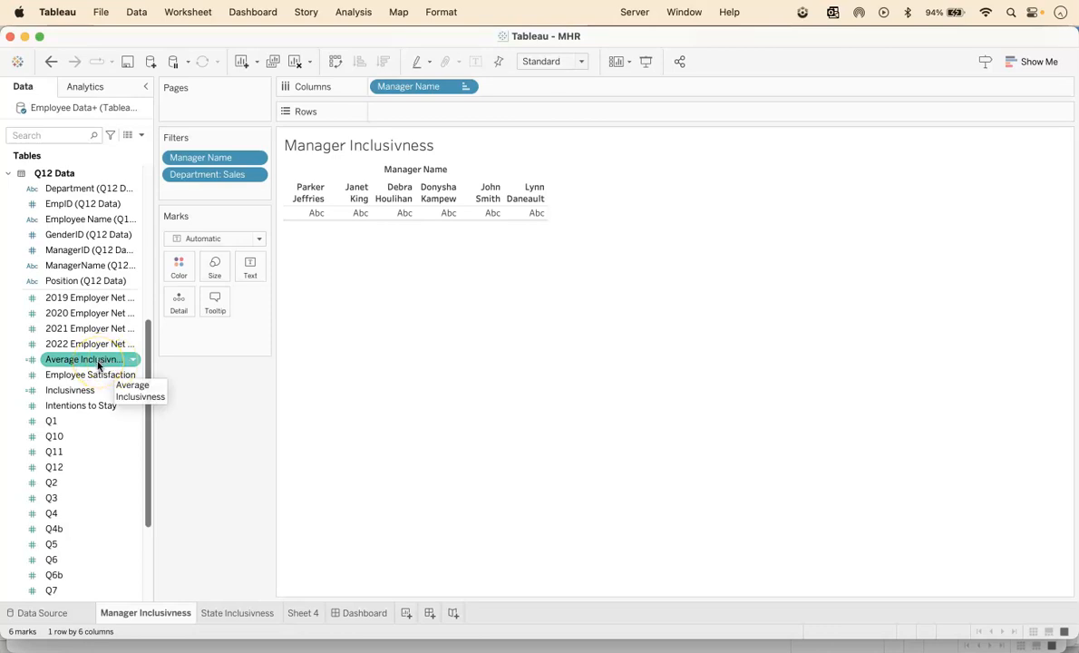
- Add Average Inclusivness to the rows of the Manager Inclusivness sheet and aggregate it as an Average
{"action": "left_click_drag", "start_coordinate": [98, 363], "coordinate": [459, 114]}
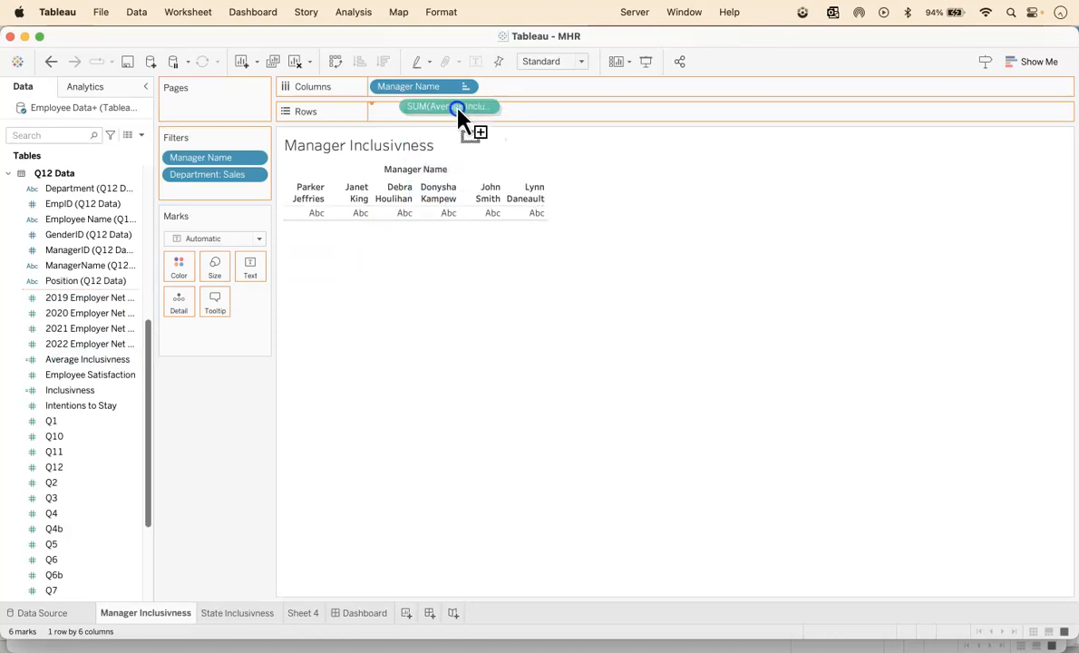
{"action": "left_click_drag", "start_coordinate": [459, 113], "coordinate": [459, 113]}
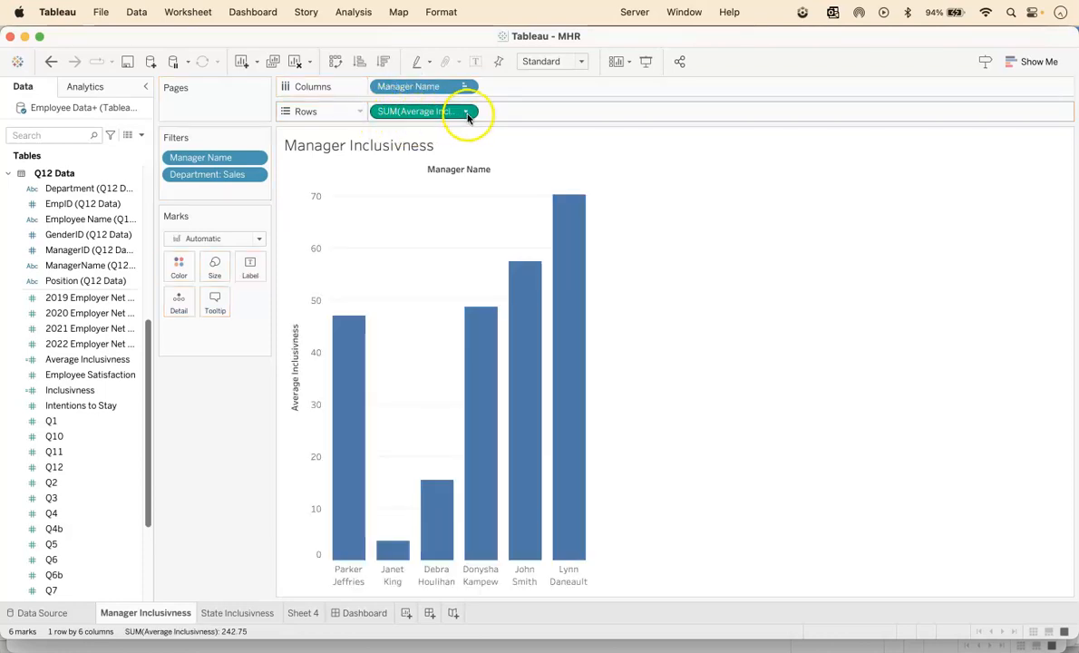
{"action": "left_click", "coordinate": [466, 112]}
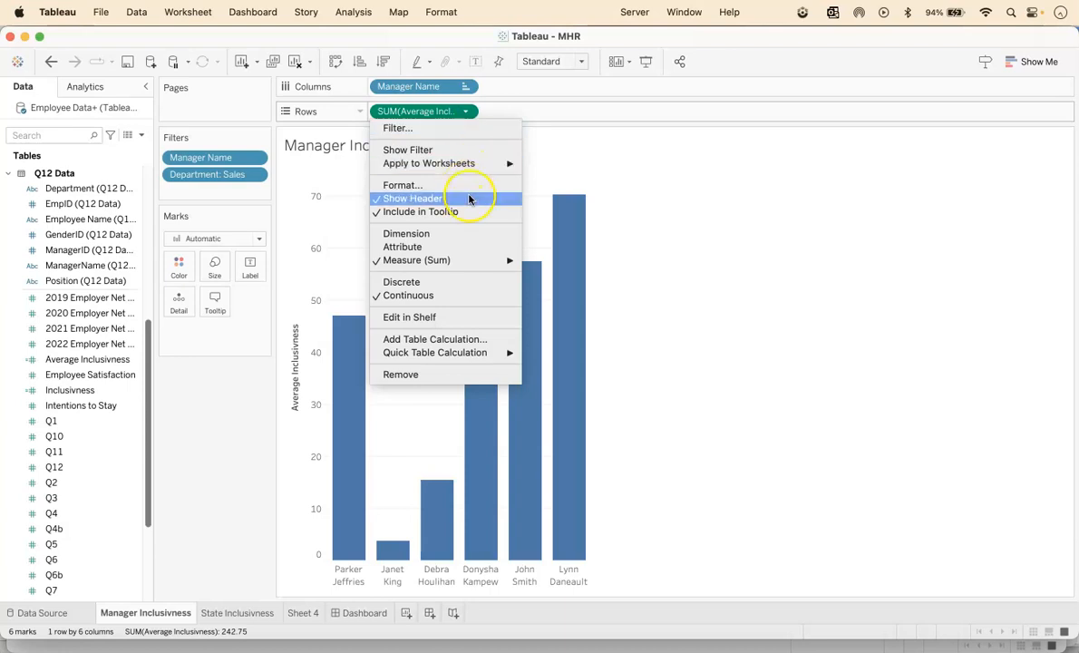
{"action": "mouse_move", "coordinate": [473, 265]}
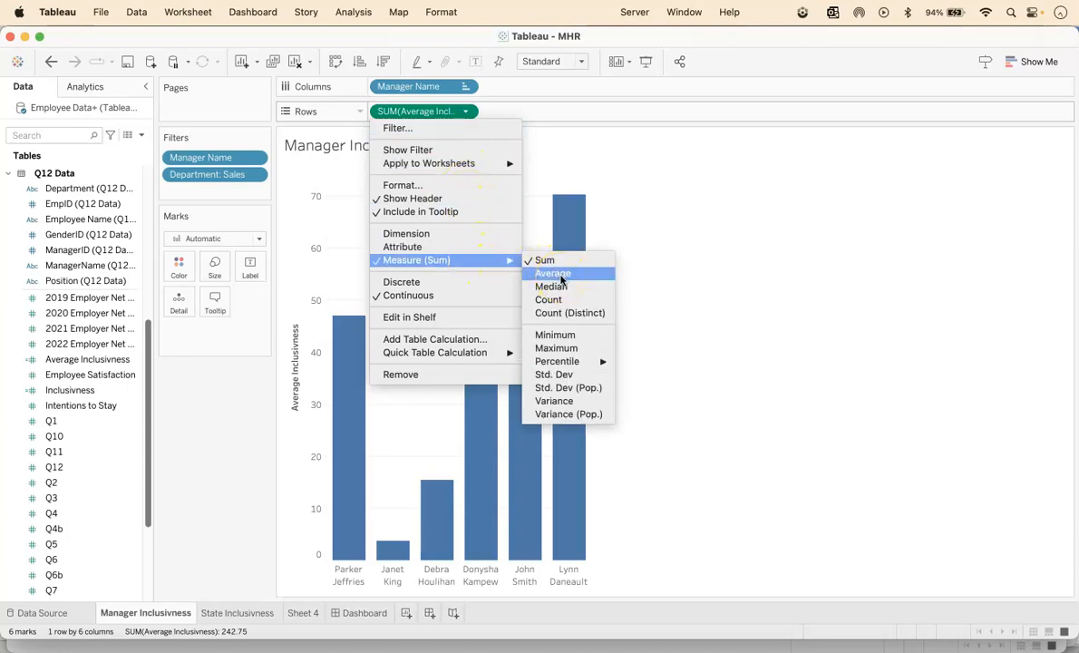
{"action": "left_click", "coordinate": [560, 276]}
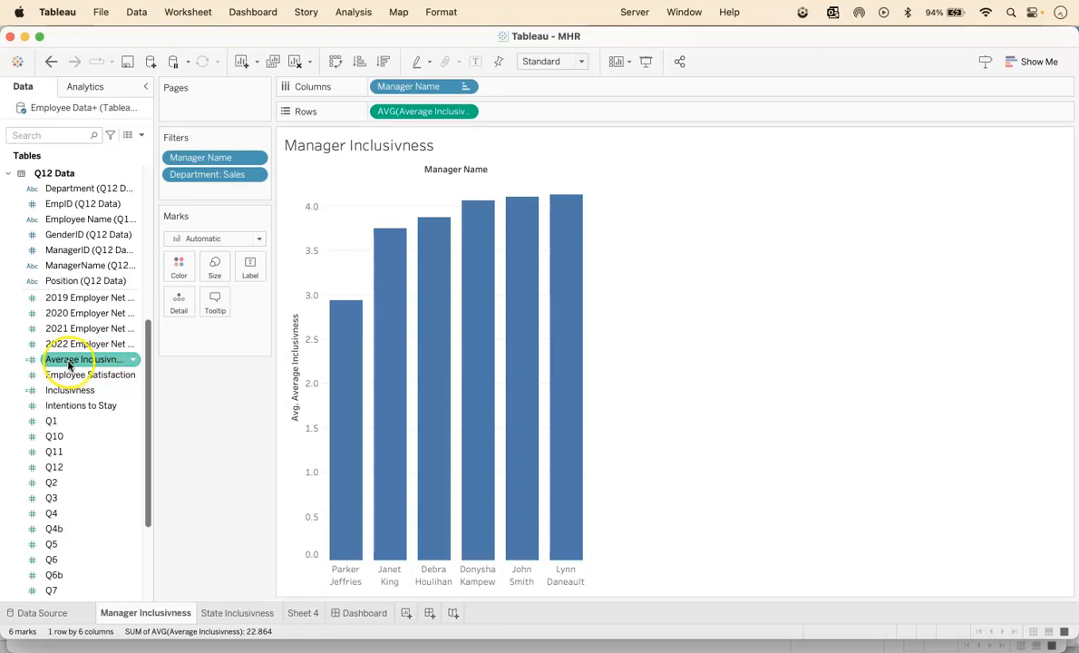
- Color the manager bars by the sum of Average Inclusivness
{"action": "left_click_drag", "start_coordinate": [65, 365], "coordinate": [178, 270]}
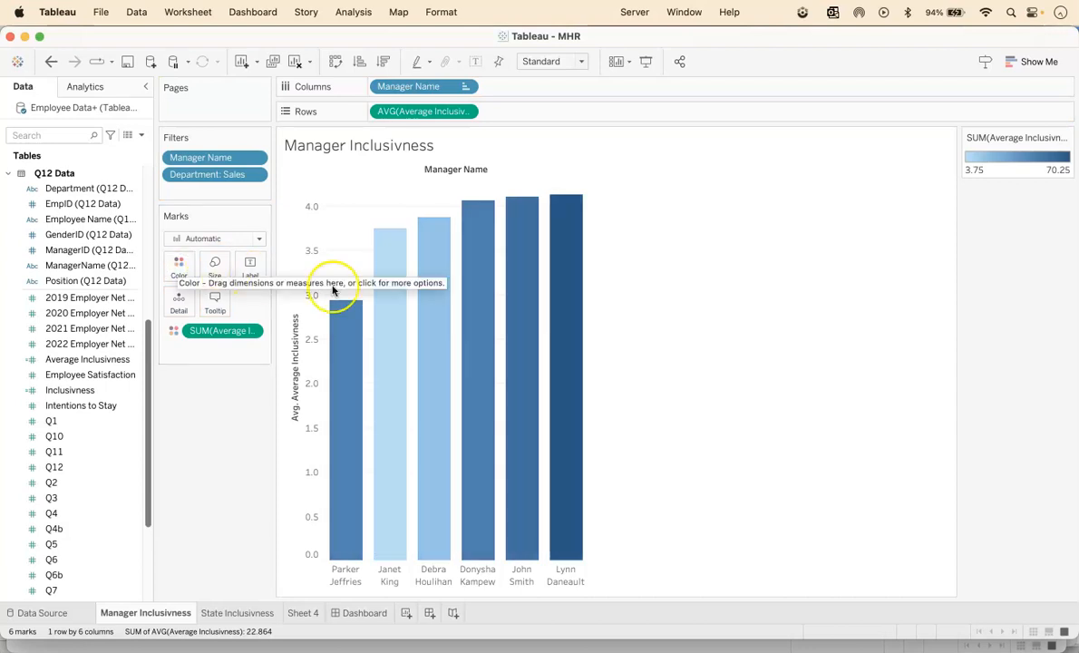
{"action": "mouse_move", "coordinate": [531, 373]}
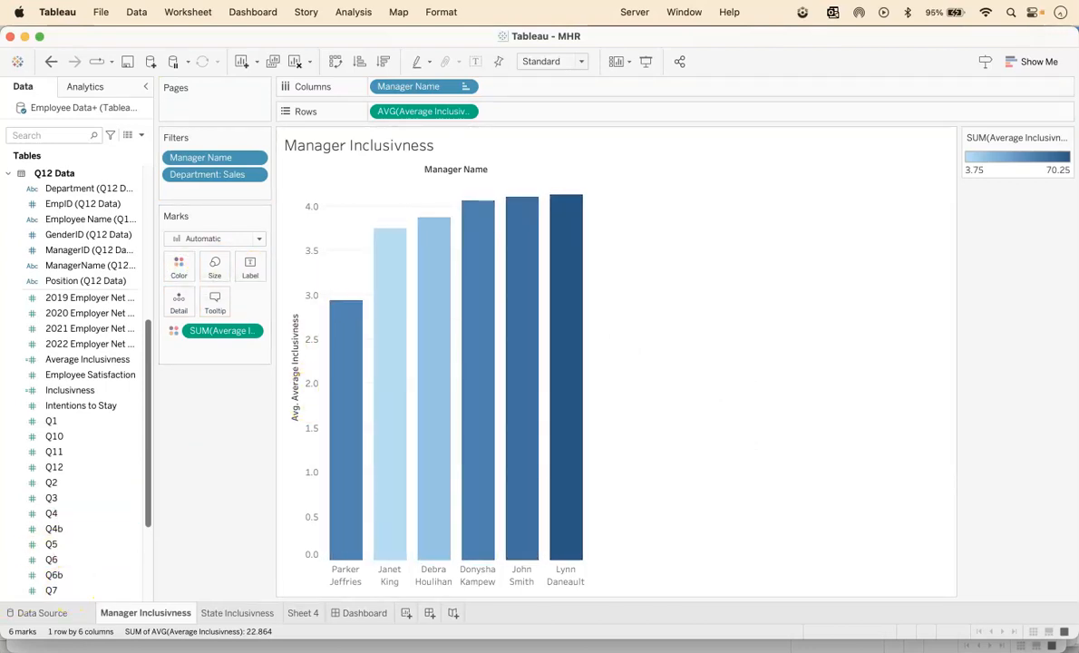
{"action": "mouse_move", "coordinate": [329, 559]}
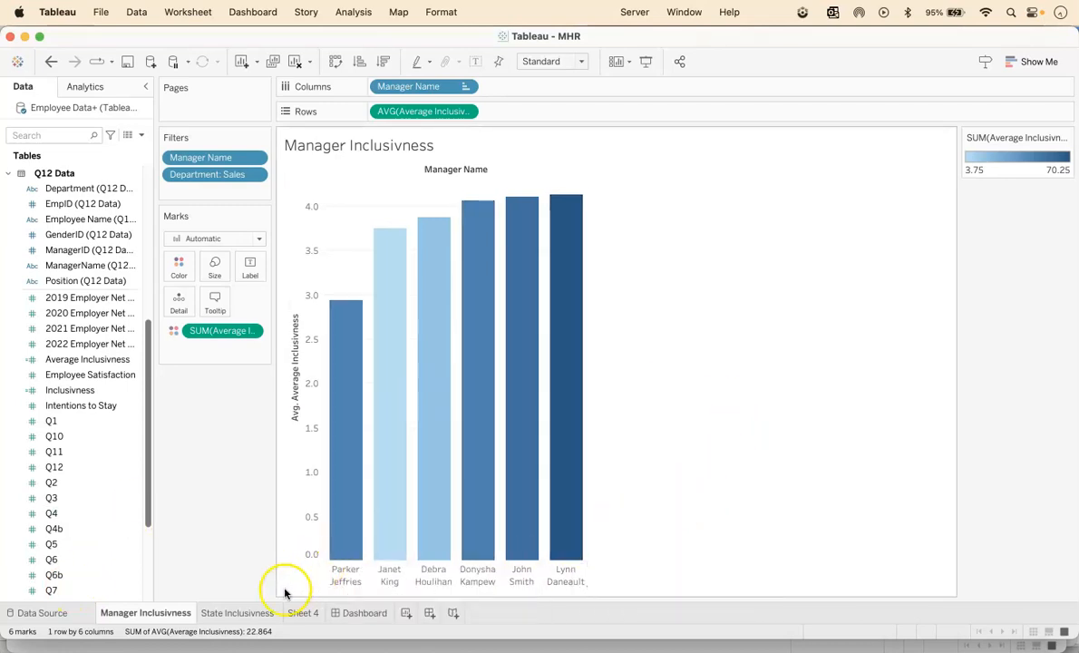
- View the State Inclusivness sheet and review the formula of the Average Inclusivness field, closing it without changes
{"action": "left_click", "coordinate": [257, 613]}
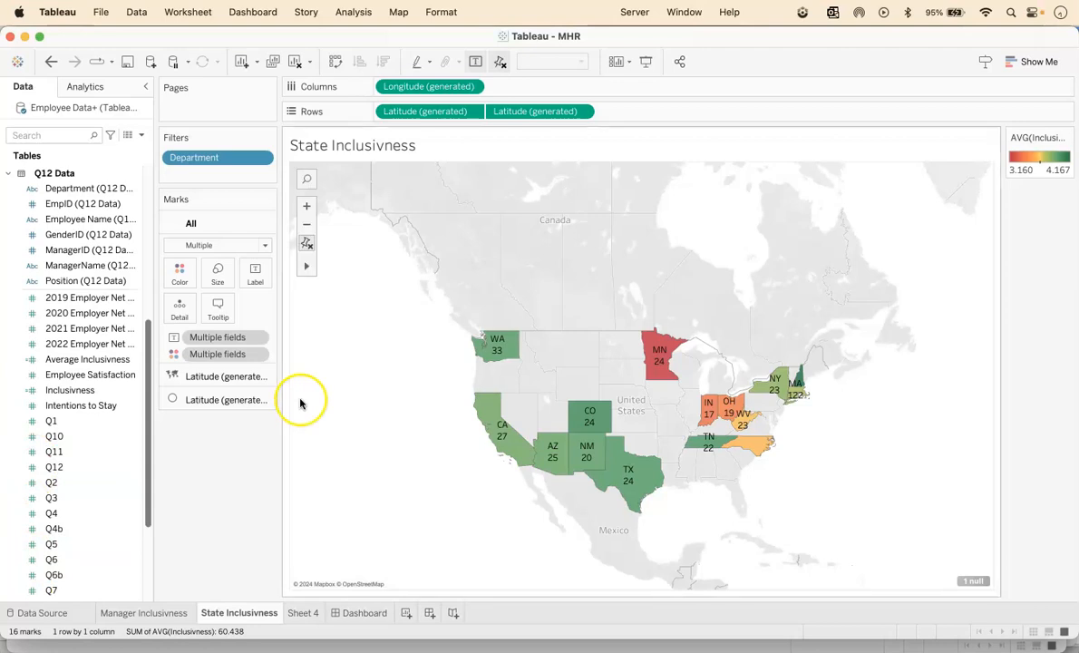
{"action": "left_click", "coordinate": [76, 361]}
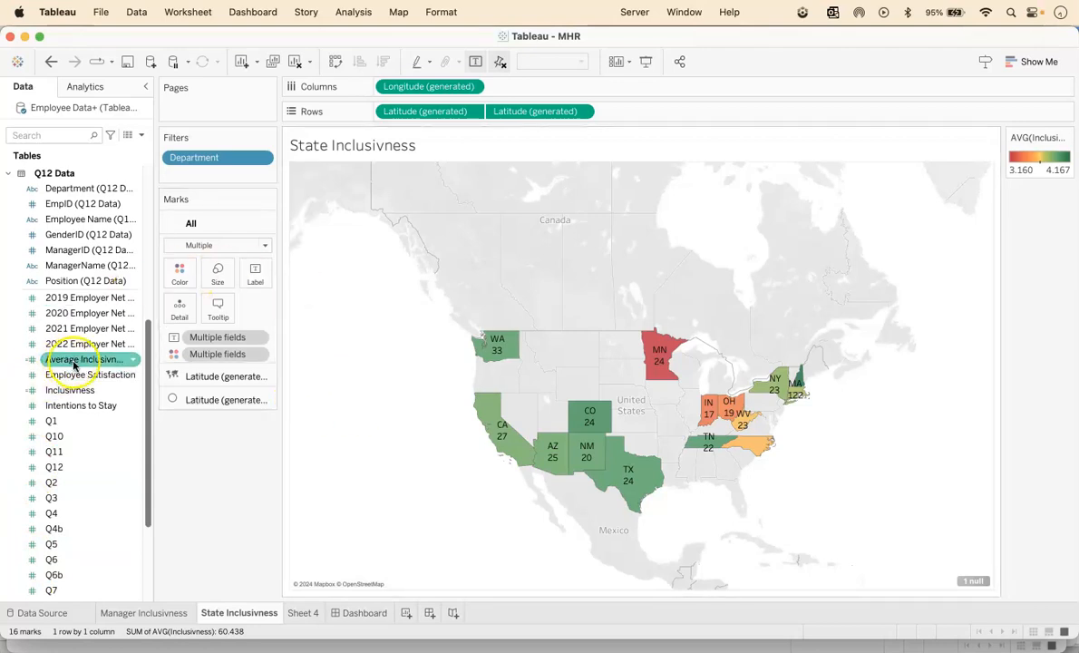
{"action": "left_click", "coordinate": [133, 361]}
{"action": "left_click", "coordinate": [192, 118]}
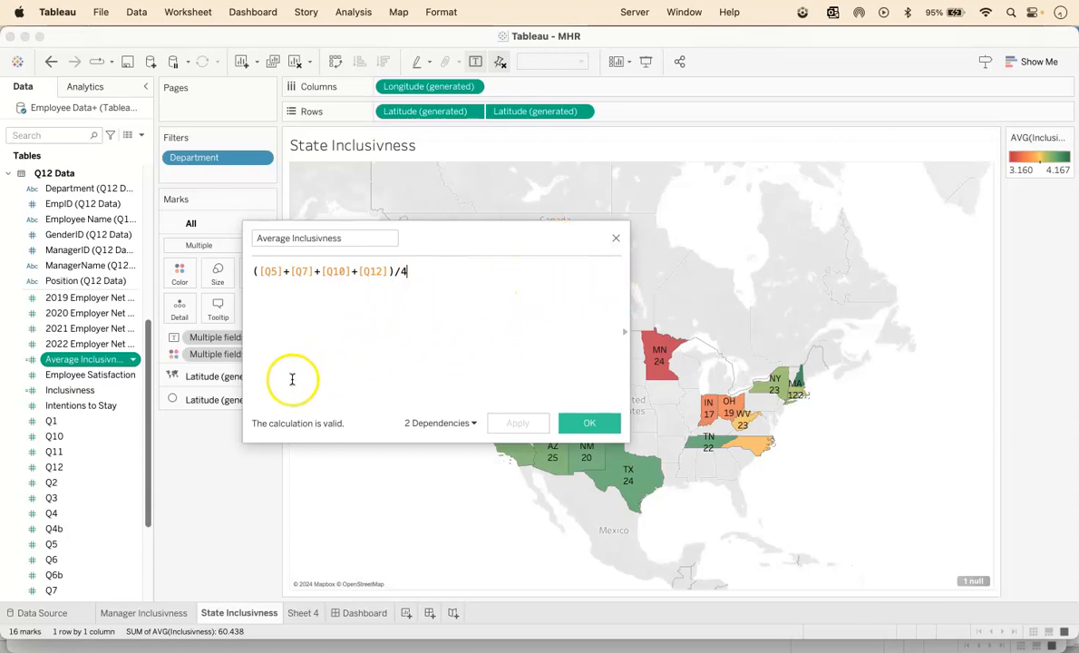
{"action": "left_click", "coordinate": [613, 238]}
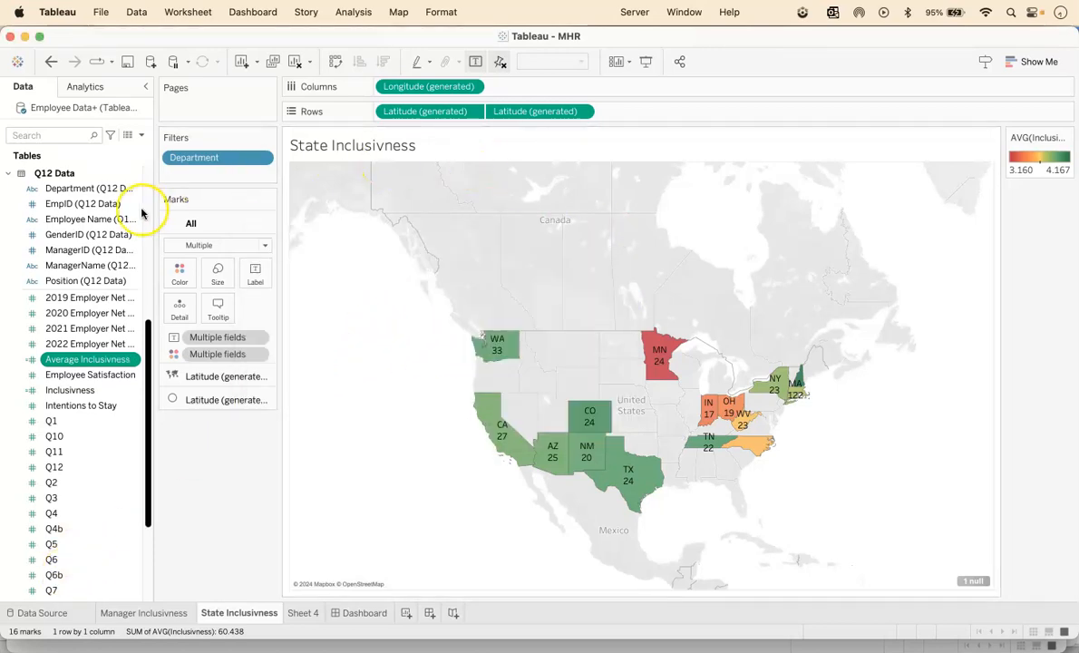
{"action": "left_click", "coordinate": [82, 297]}
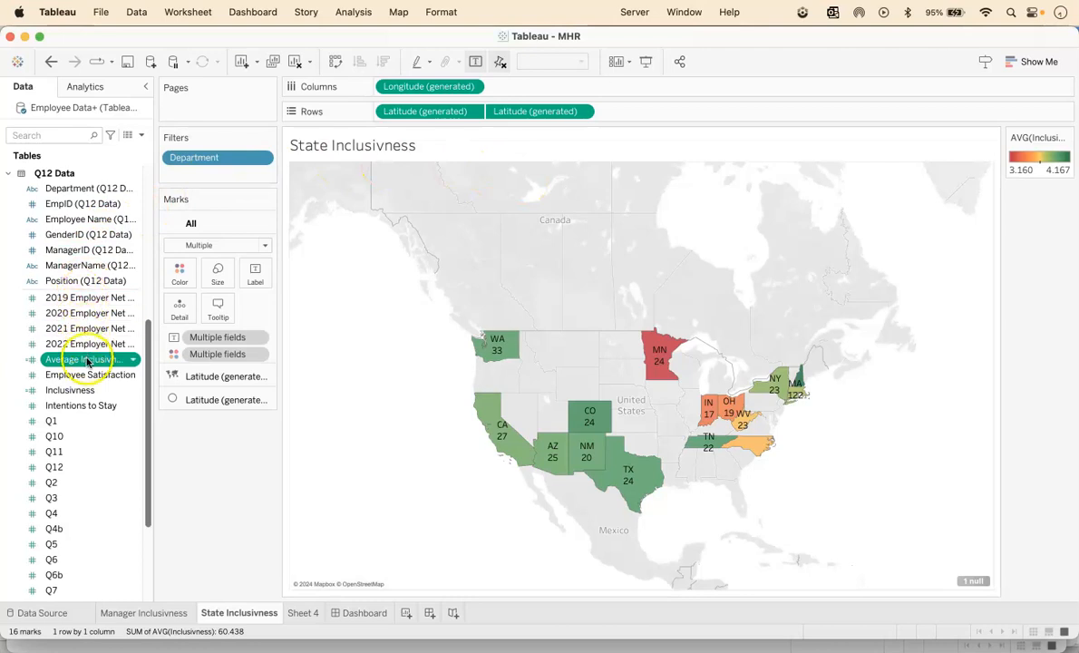
{"action": "left_click", "coordinate": [84, 390]}
{"action": "left_click_drag", "start_coordinate": [86, 360], "coordinate": [30, 368]}
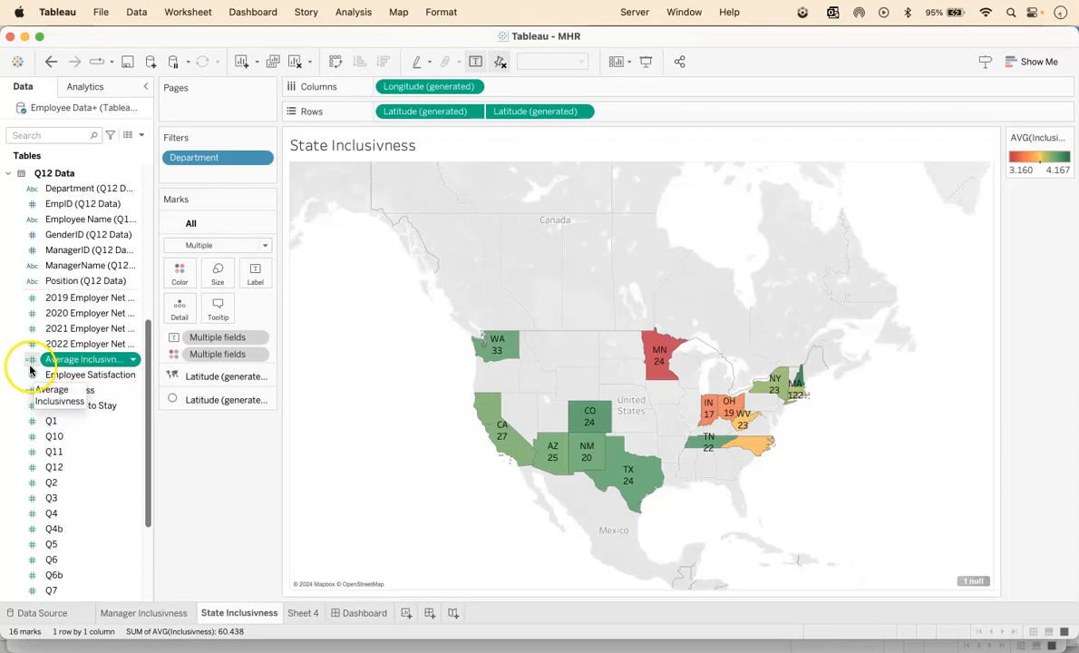